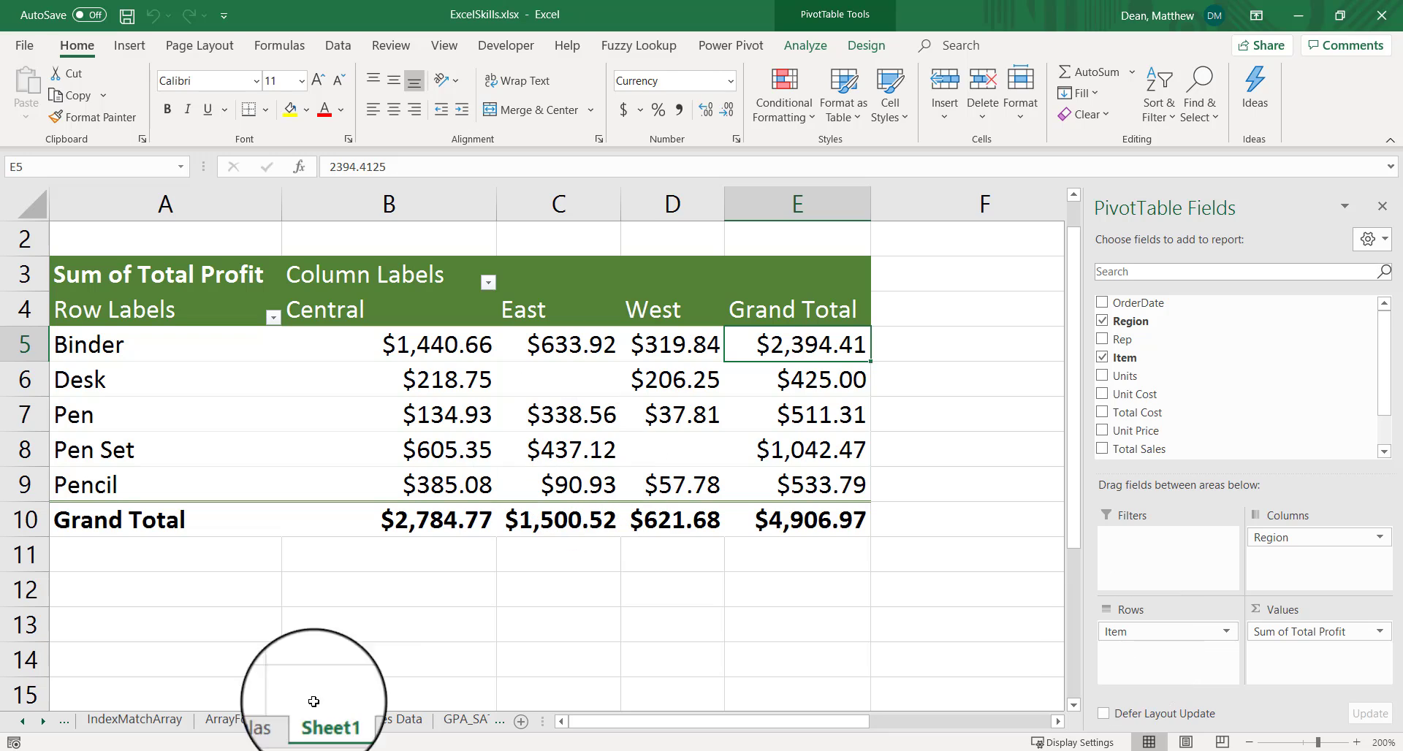
# Create a PivotTable on a new worksheet from the table on the Sales Data sheet
pyautogui.click(395, 725)
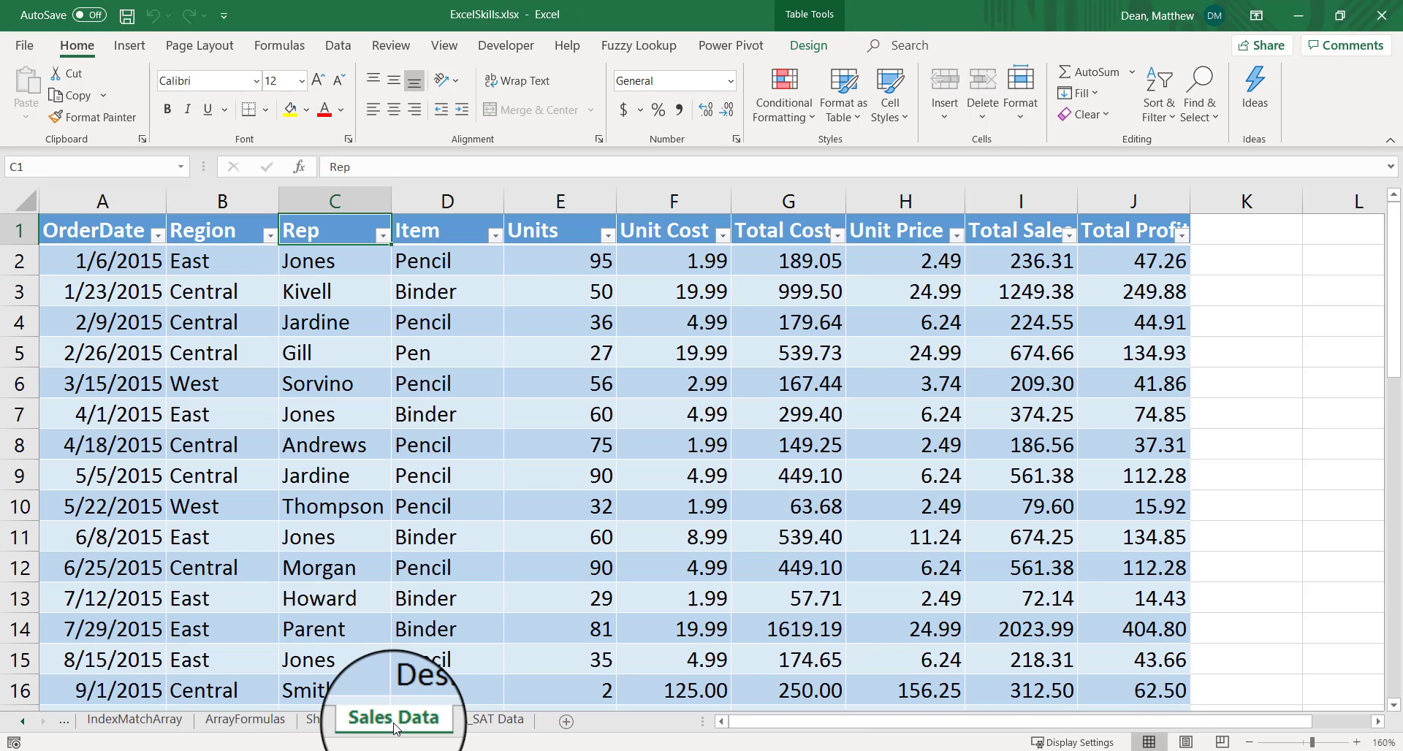
pyautogui.moveTo(326, 263); pyautogui.dragTo(302, 374)
pyautogui.moveTo(422, 260); pyautogui.dragTo(413, 365)
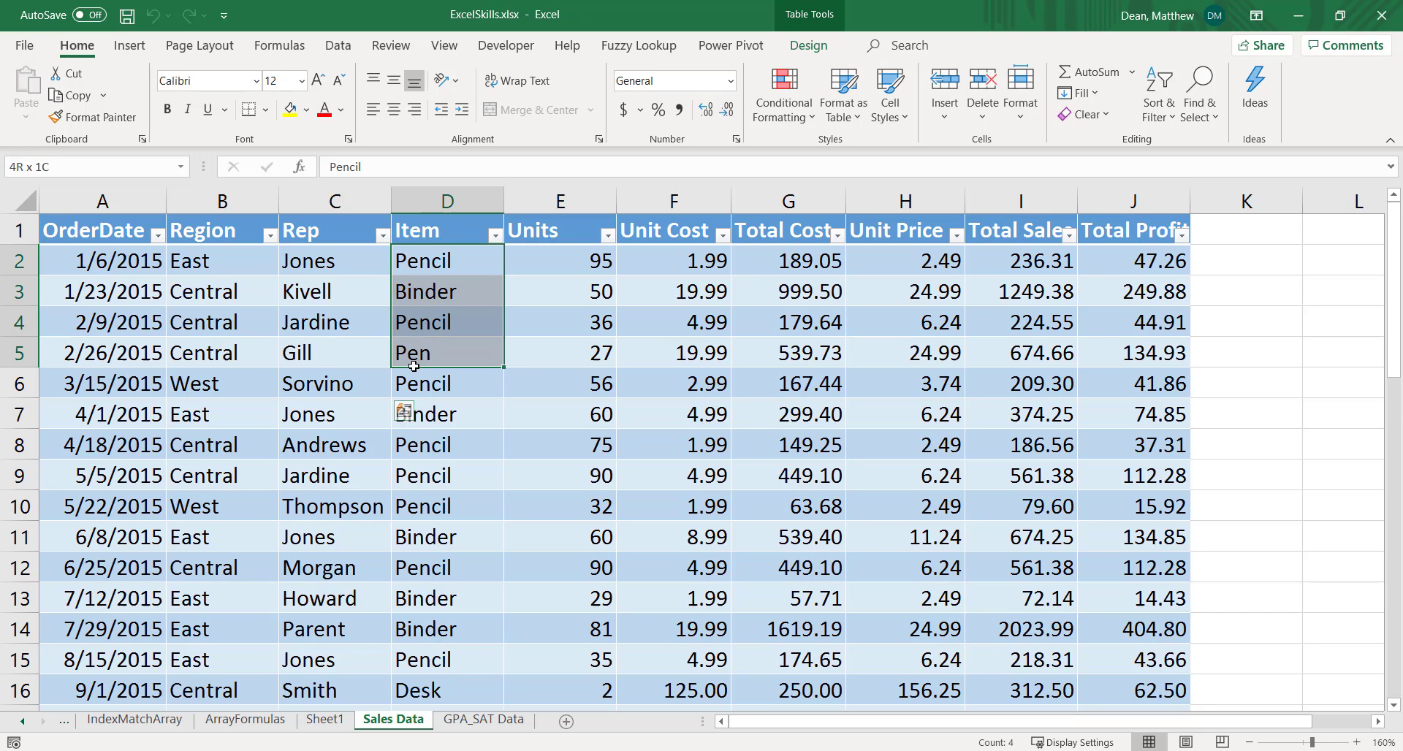
pyautogui.click(88, 262)
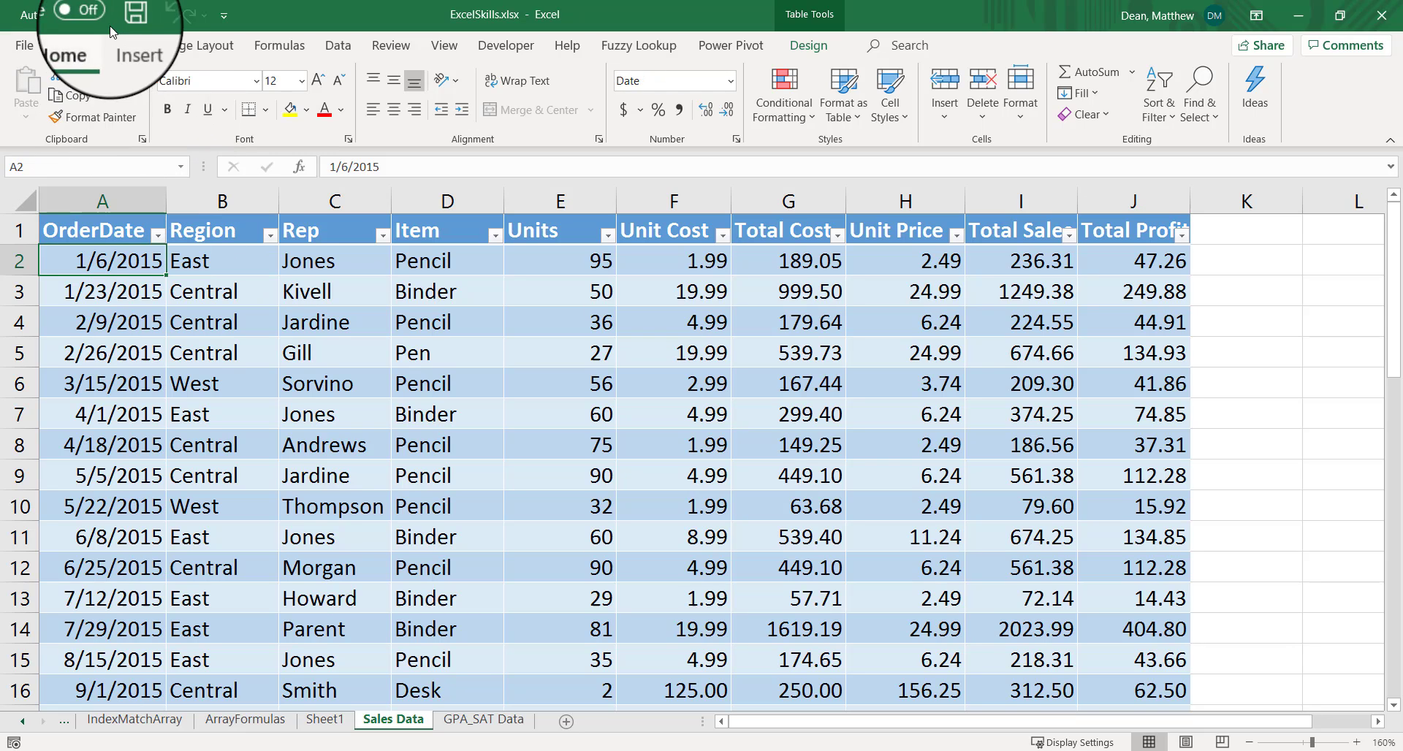
pyautogui.click(129, 47)
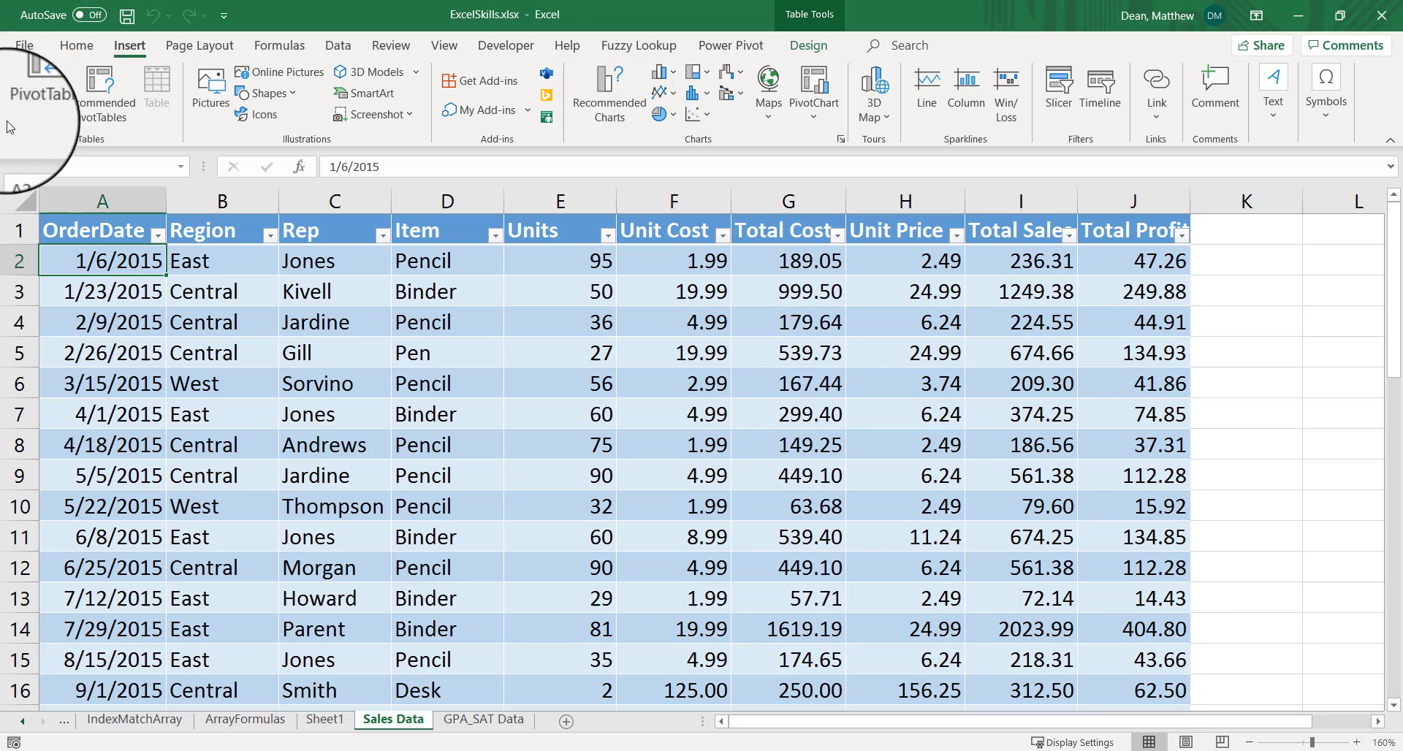
pyautogui.click(37, 90)
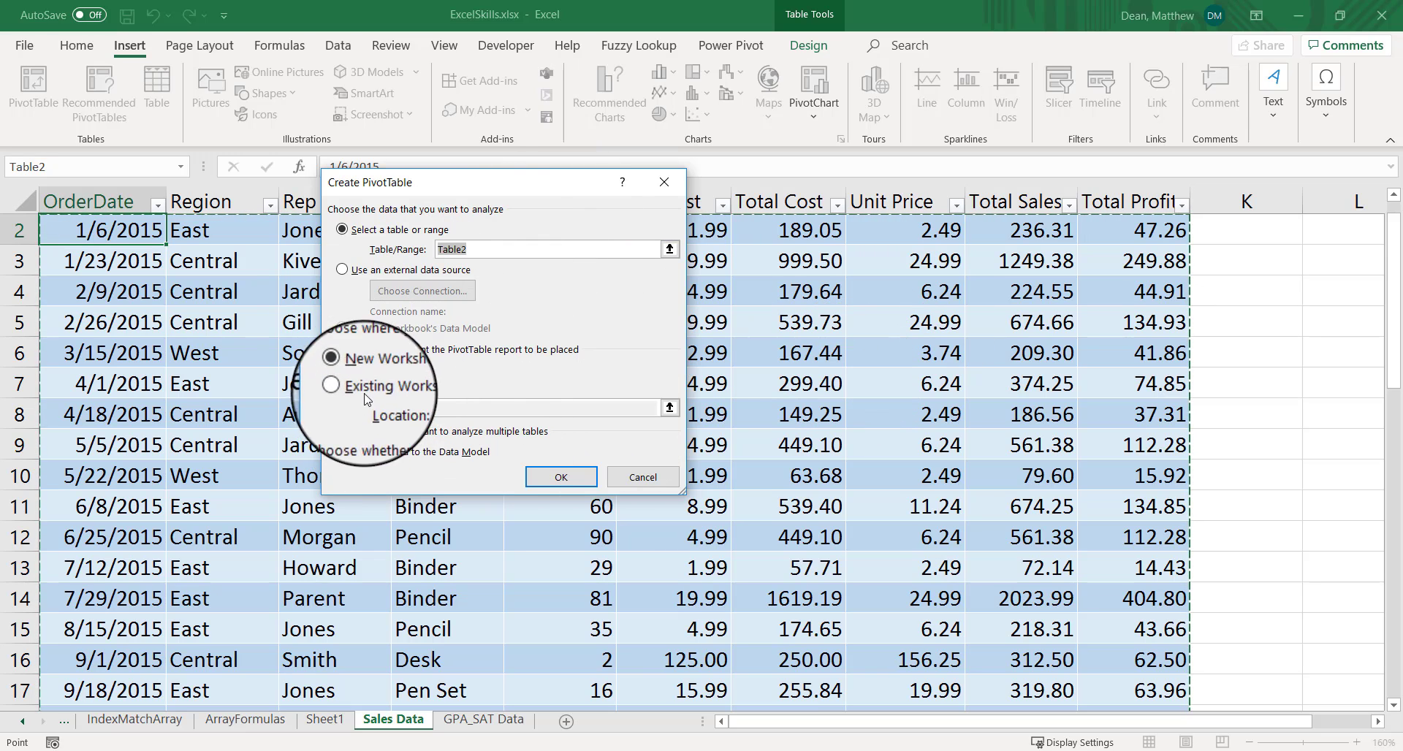
pyautogui.click(561, 479)
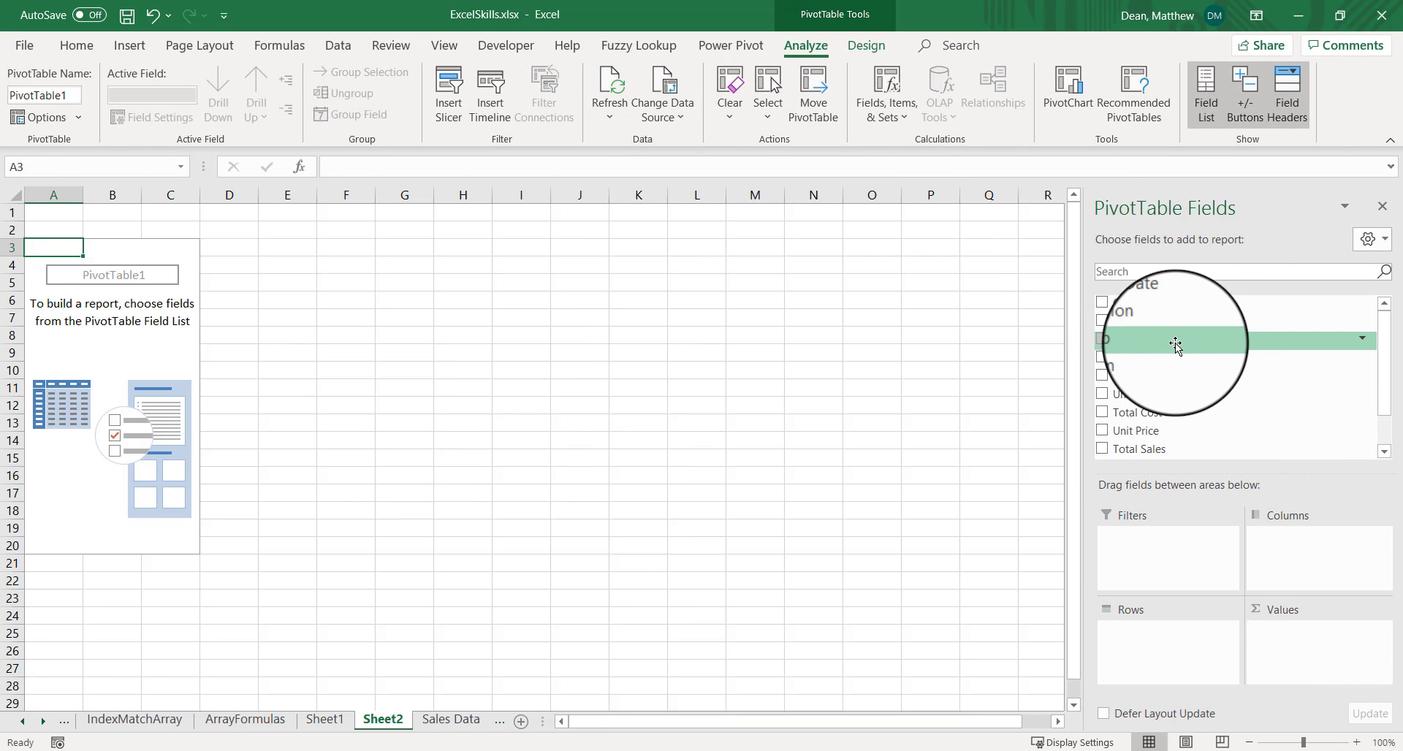
# Add the Rep field to the pivot table's rows
pyautogui.moveTo(1175, 345); pyautogui.dragTo(1191, 658)
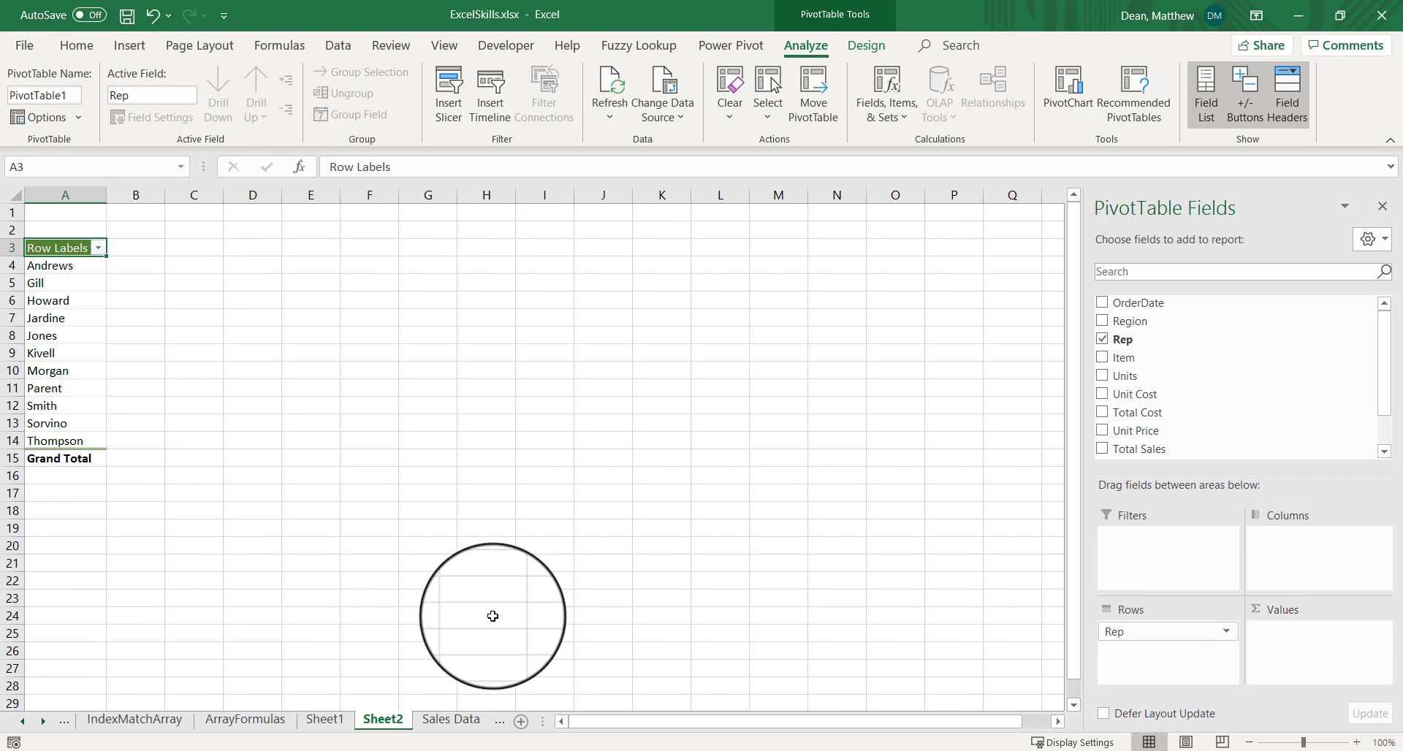
pyautogui.click(1357, 742)
pyautogui.click(1357, 742)
pyautogui.click(1357, 742)
pyautogui.click(1357, 742)
pyautogui.click(1357, 742)
pyautogui.click(1357, 742)
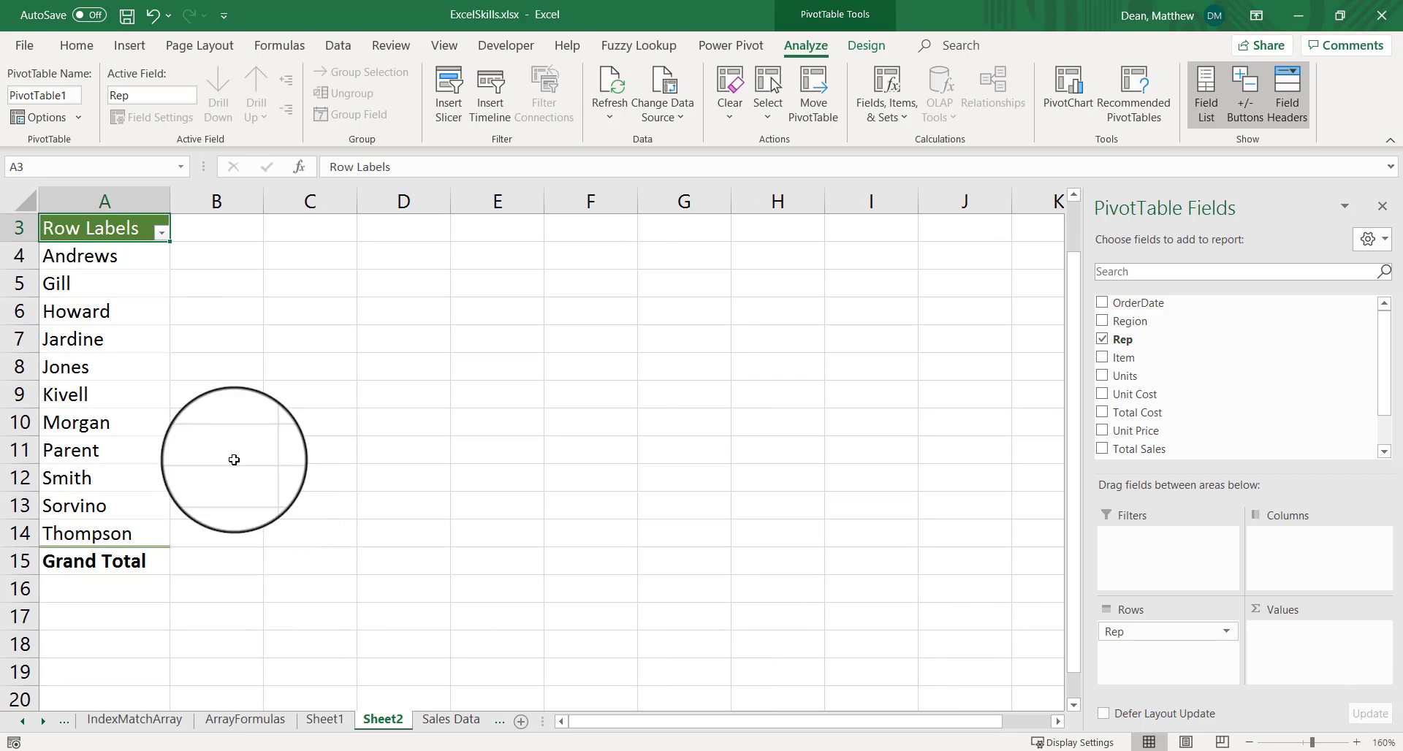
pyautogui.moveTo(73, 256); pyautogui.dragTo(84, 524)
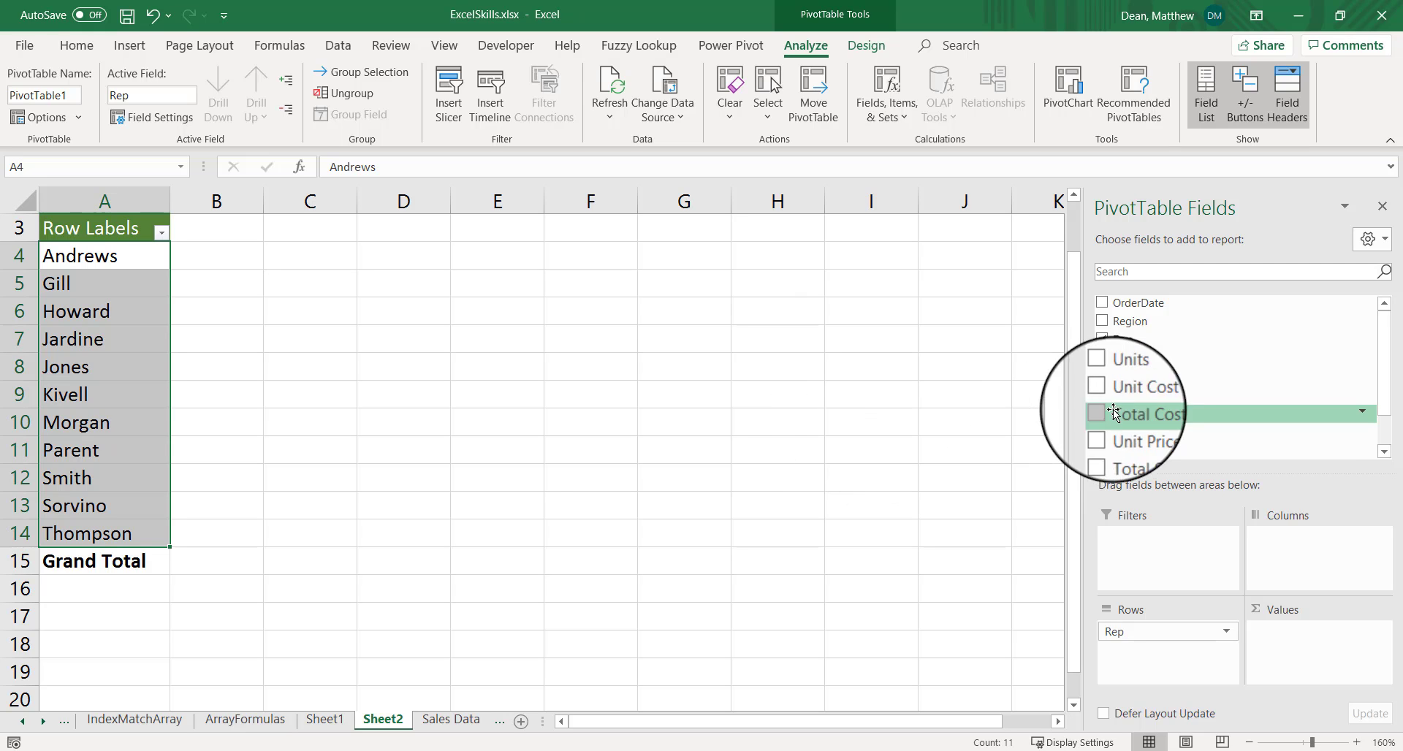
# Add the Item field to the pivot table's columns and Total Sales to its values
pyautogui.scroll(-1, 1117, 387)
pyautogui.moveTo(1124, 359)
pyautogui.mouseDown()
pyautogui.moveTo(1266, 566)
pyautogui.moveTo(1284, 548)
pyautogui.mouseUp()
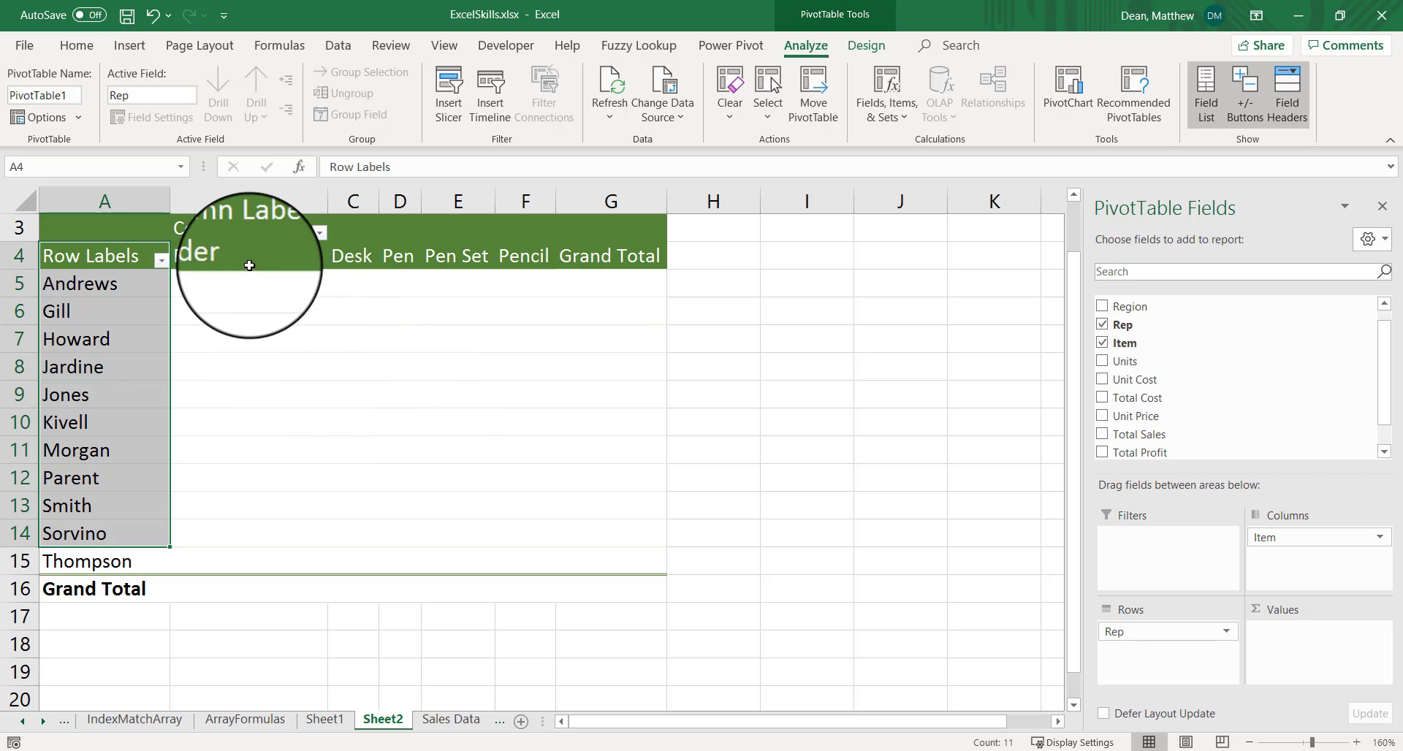
pyautogui.moveTo(249, 261); pyautogui.dragTo(553, 256)
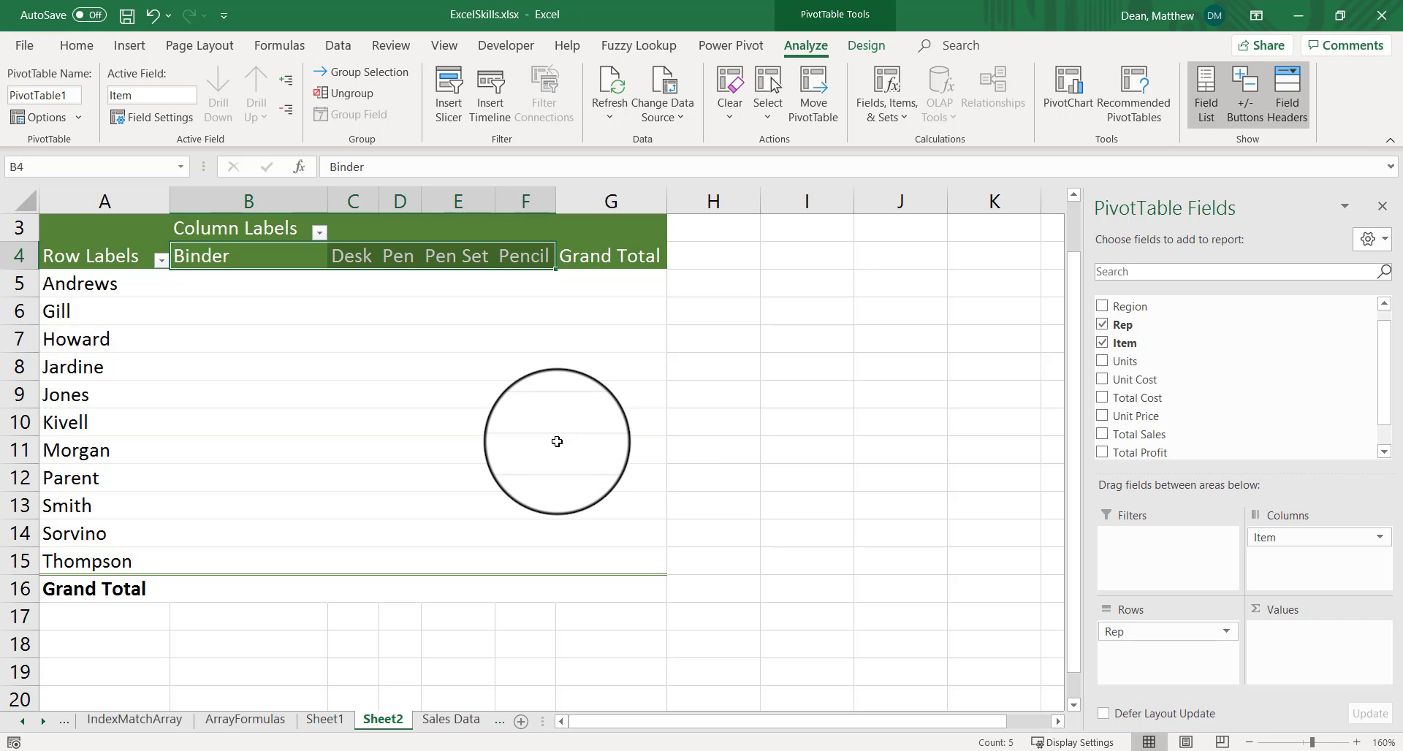
pyautogui.click(903, 363)
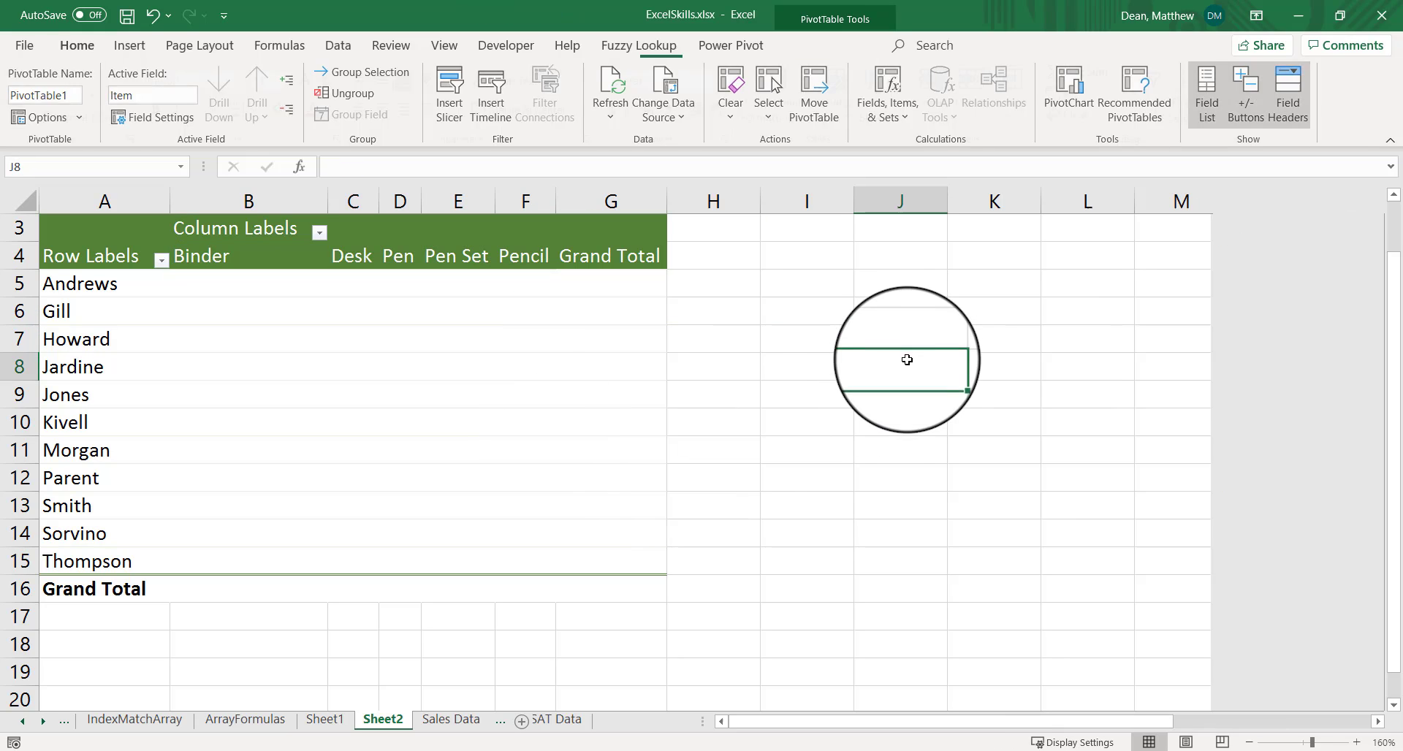
pyautogui.click(471, 281)
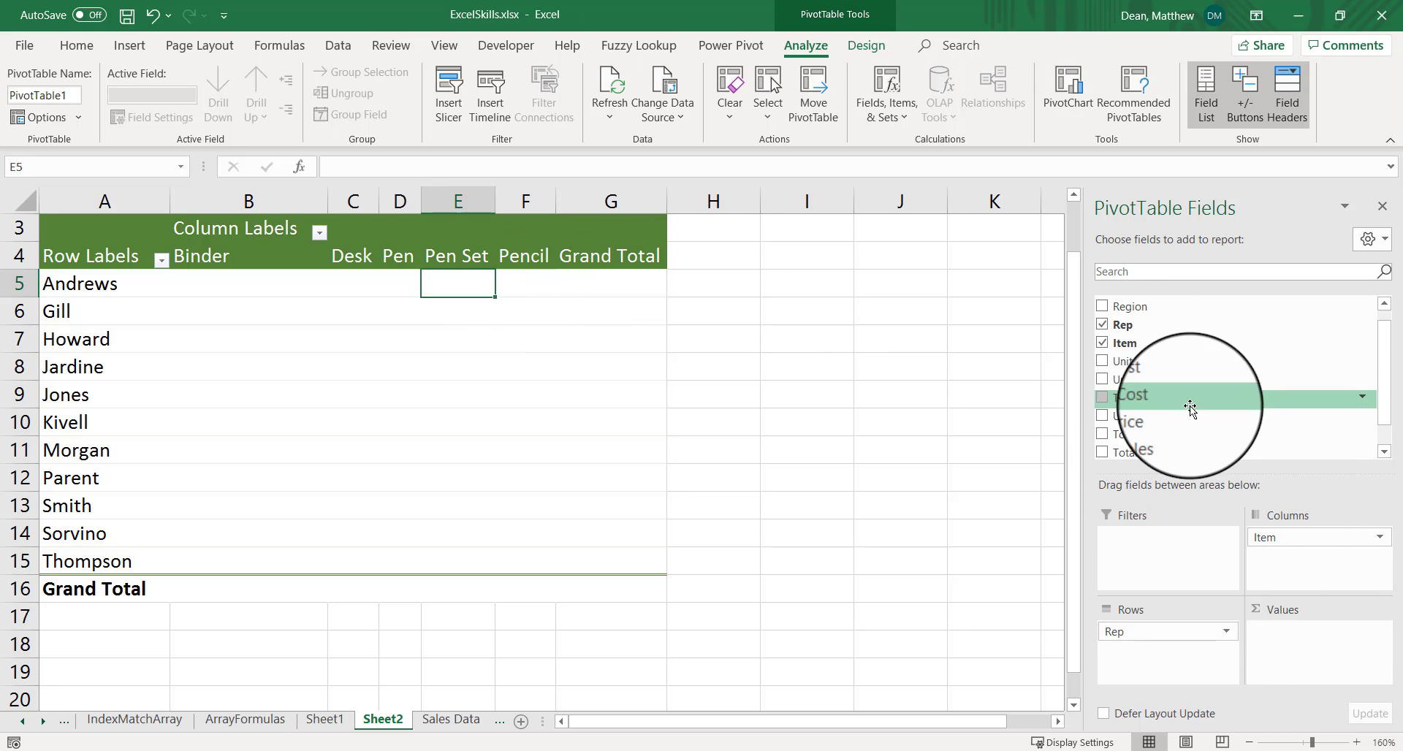
pyautogui.moveTo(1177, 434); pyautogui.dragTo(1286, 637)
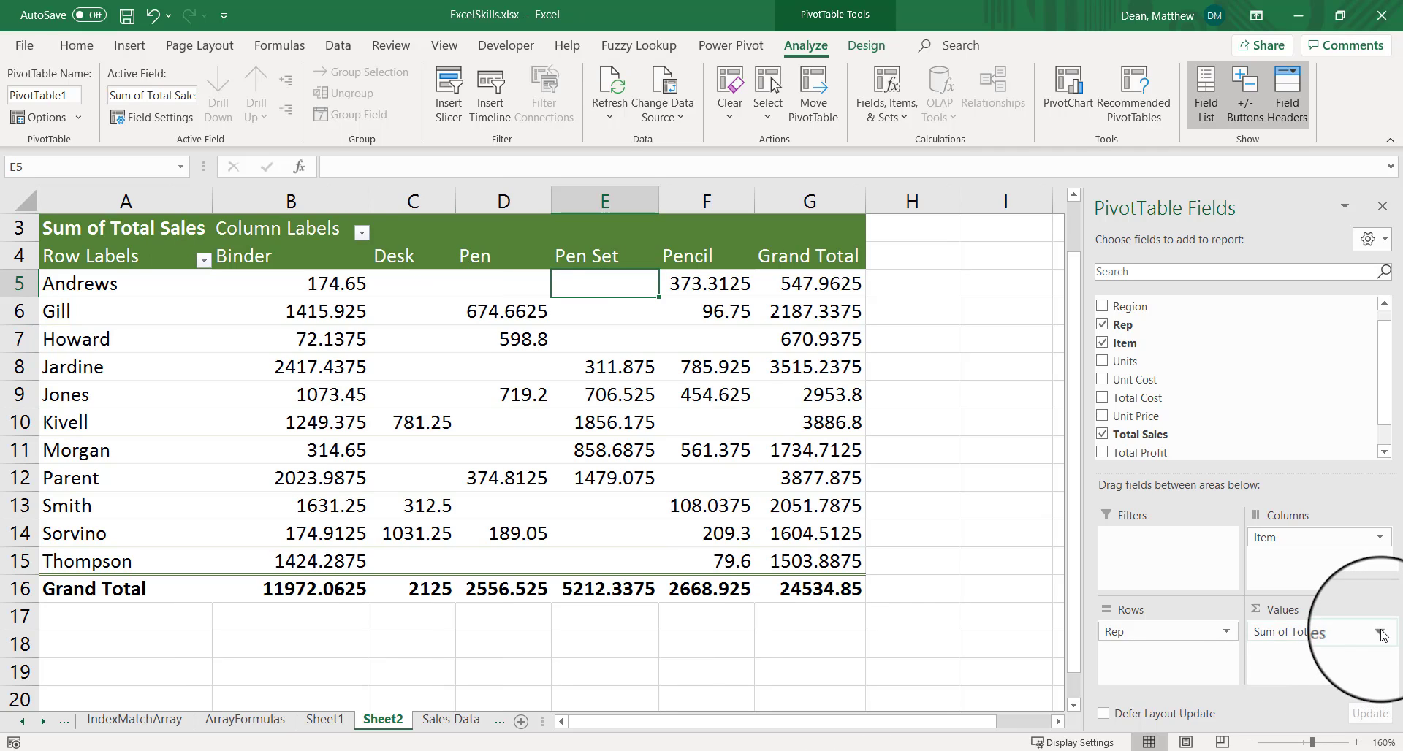
# Format the Sum of Total Sales value field as Currency with two decimal places and the $ symbol
pyautogui.click(1379, 632)
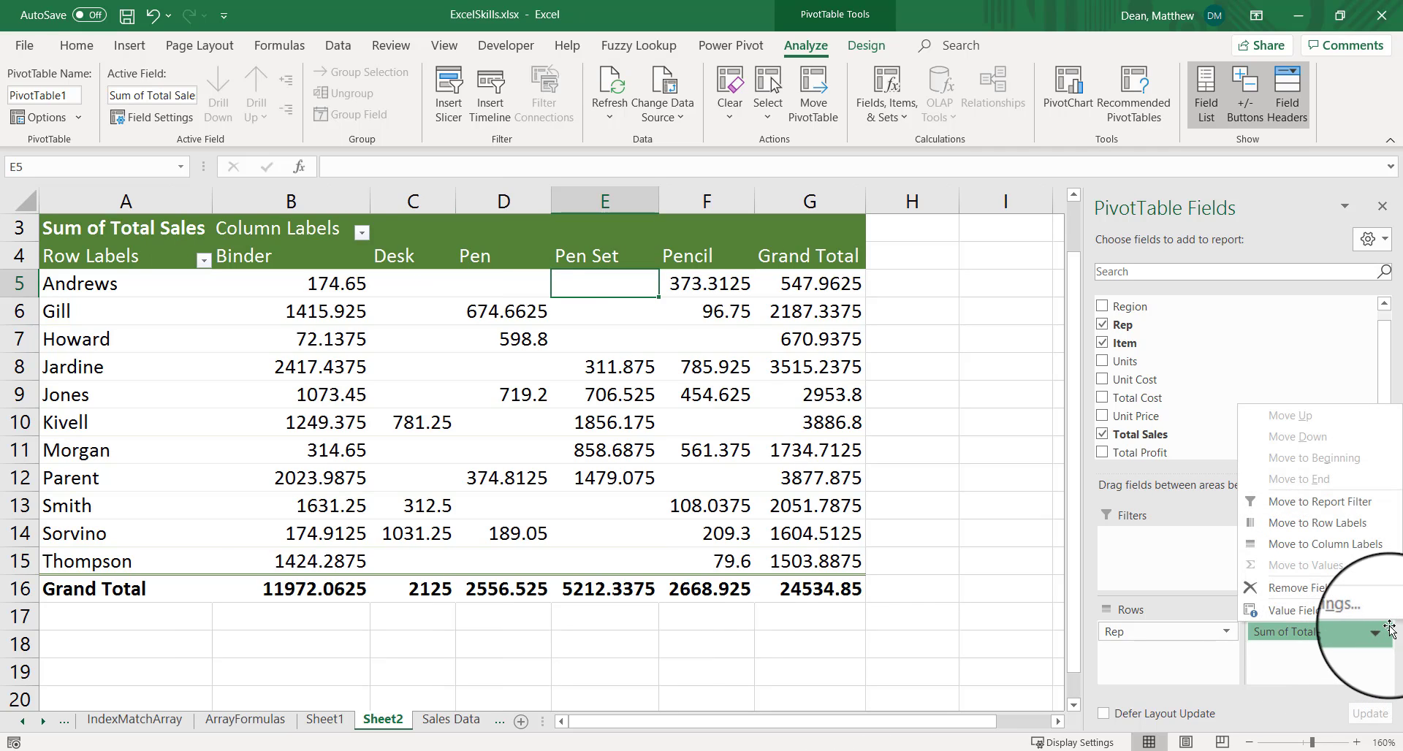
pyautogui.click(1331, 615)
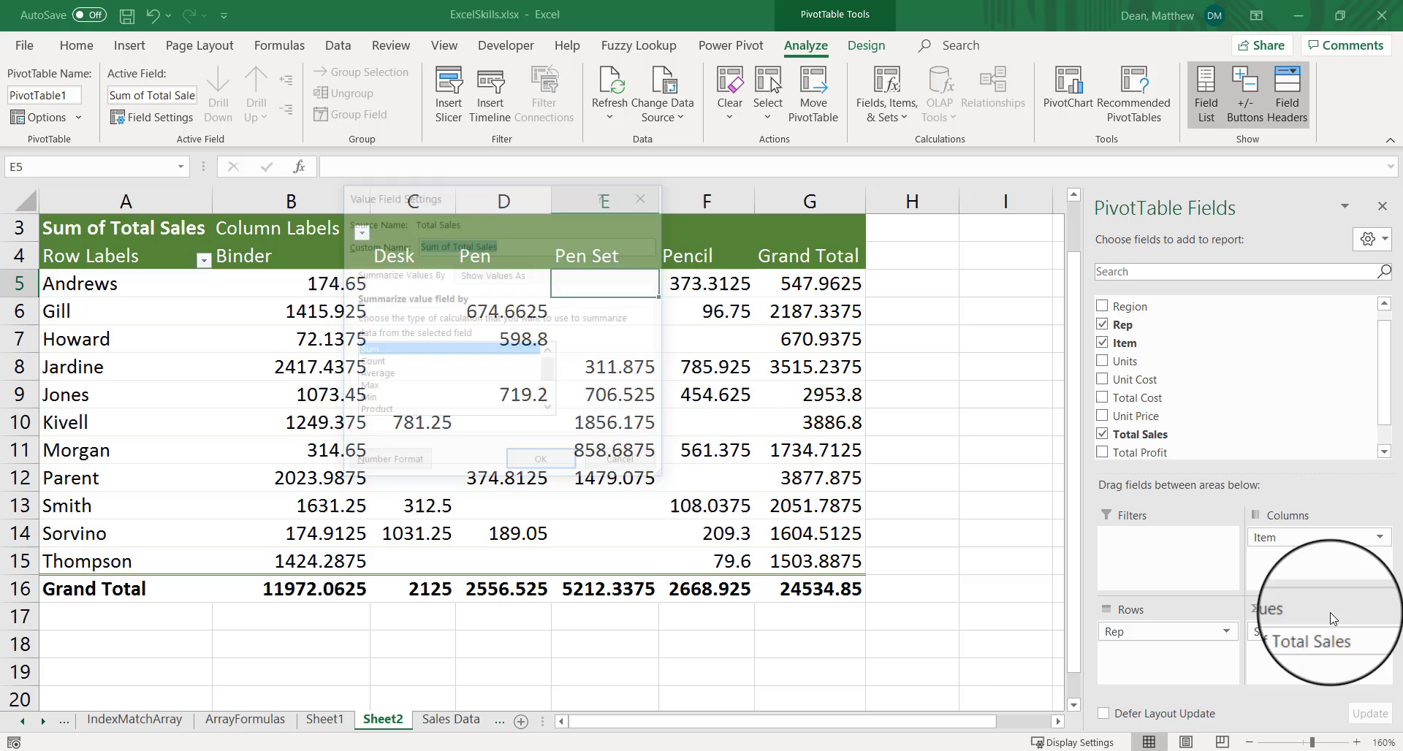
pyautogui.click(387, 463)
pyautogui.click(311, 214)
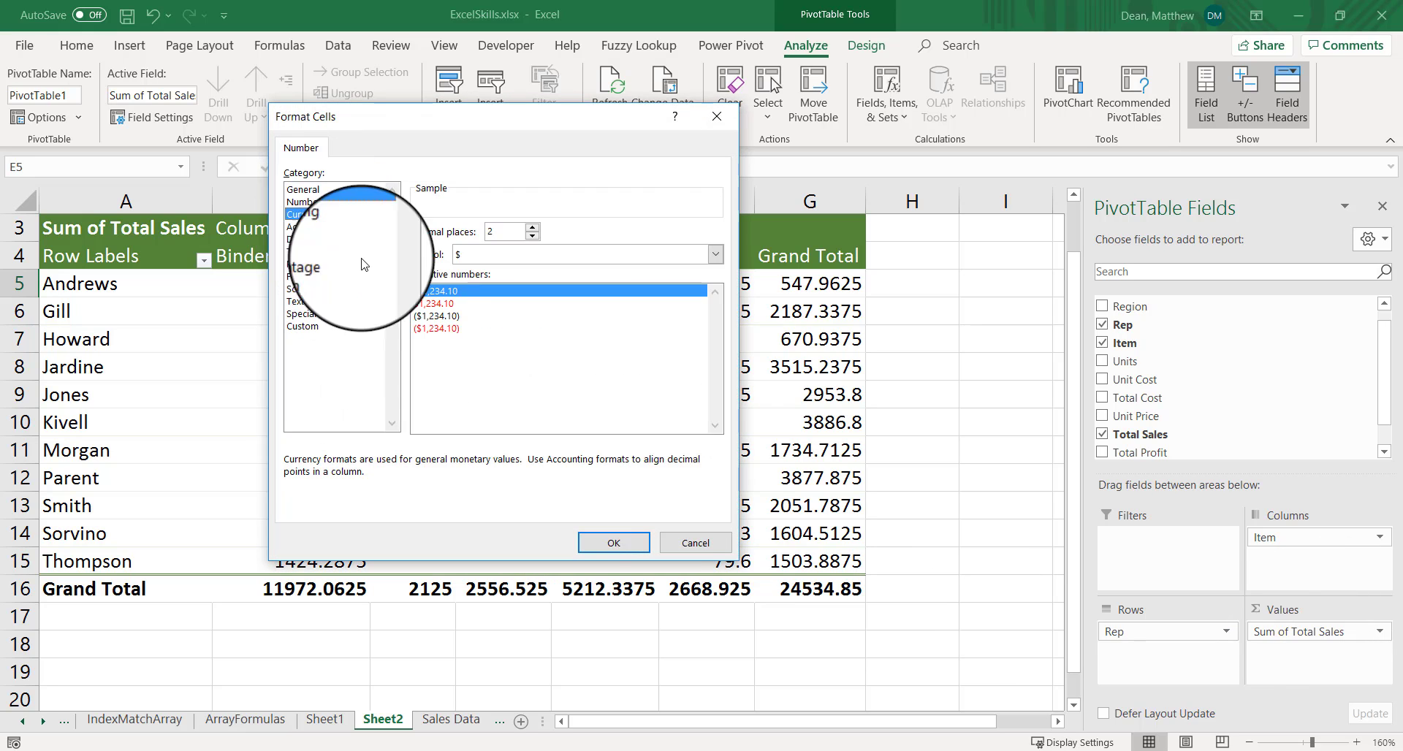
pyautogui.click(612, 546)
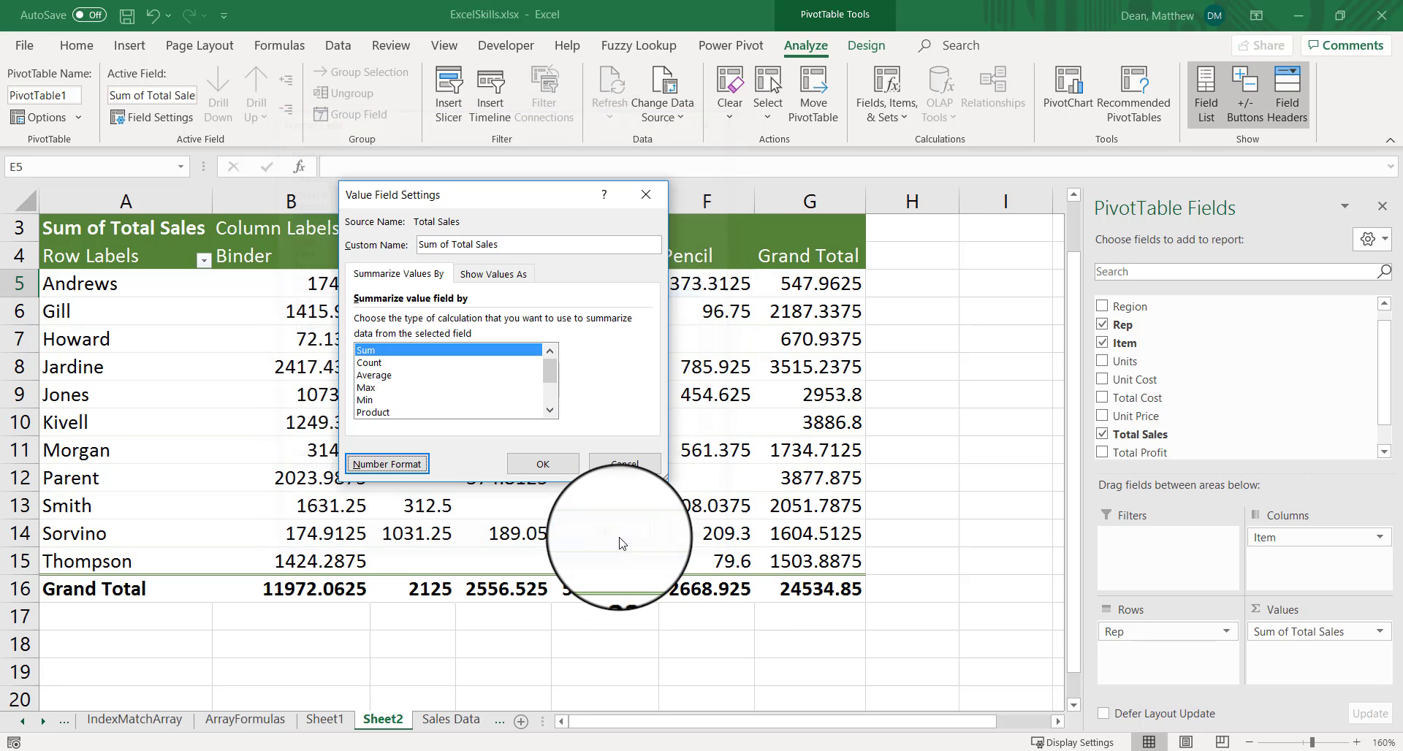
pyautogui.click(542, 466)
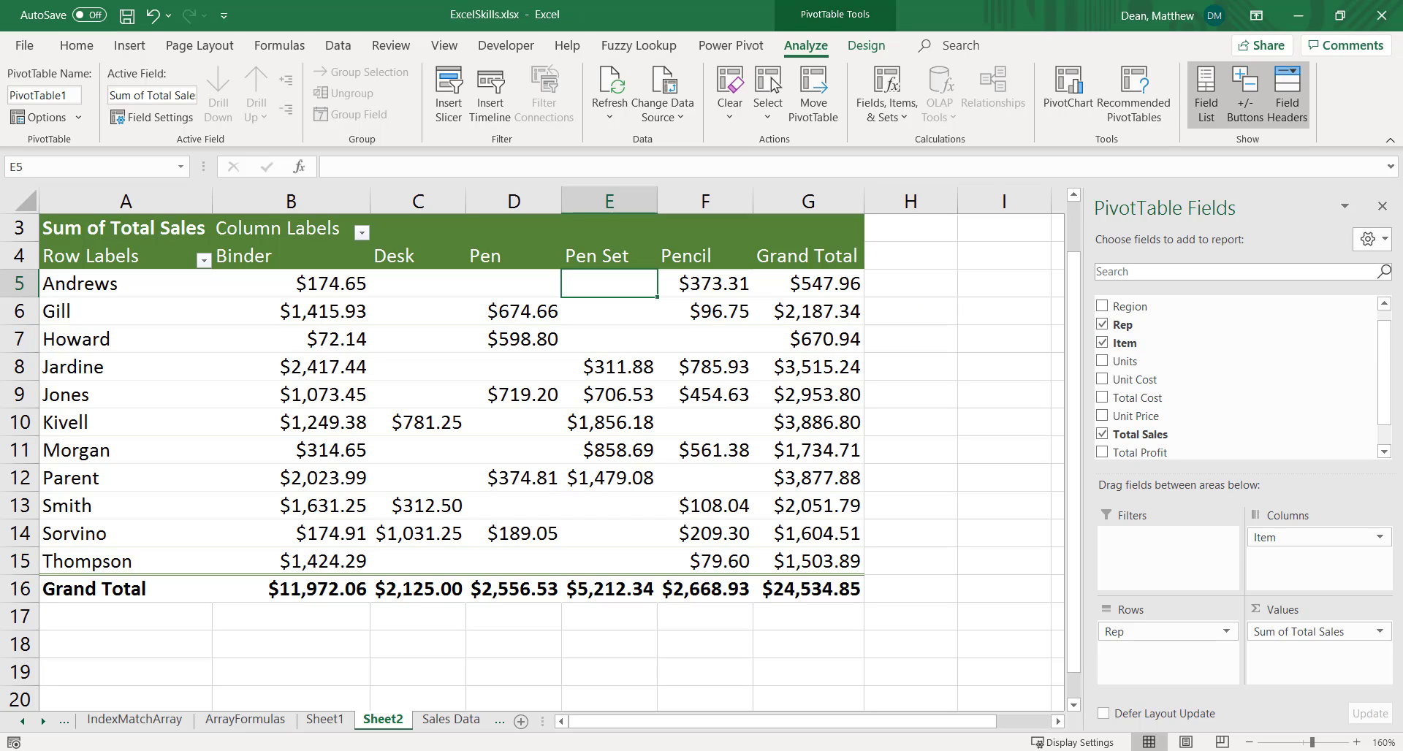
# Sort the sales reps by their Grand Total from largest to smallest
pyautogui.press('Right')
pyautogui.press('Right')
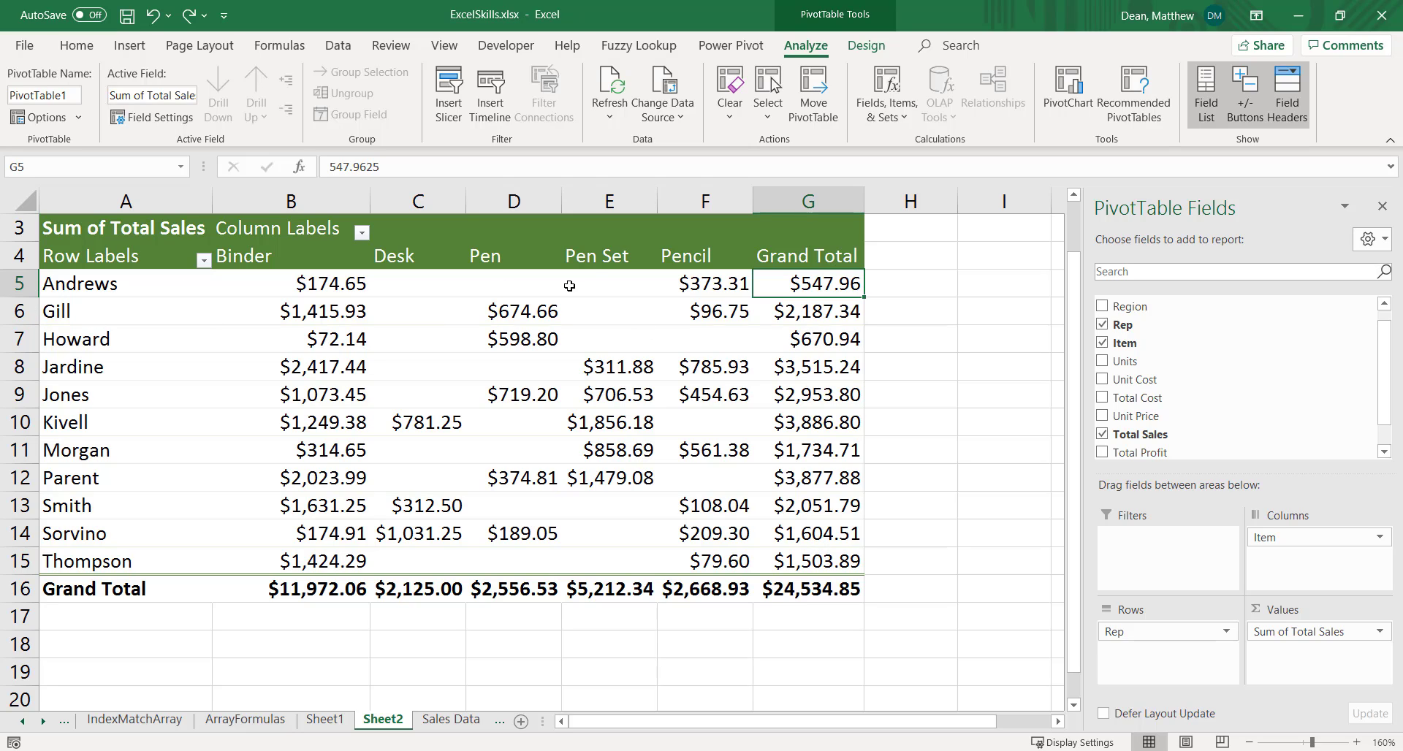
pyautogui.moveTo(816, 285)
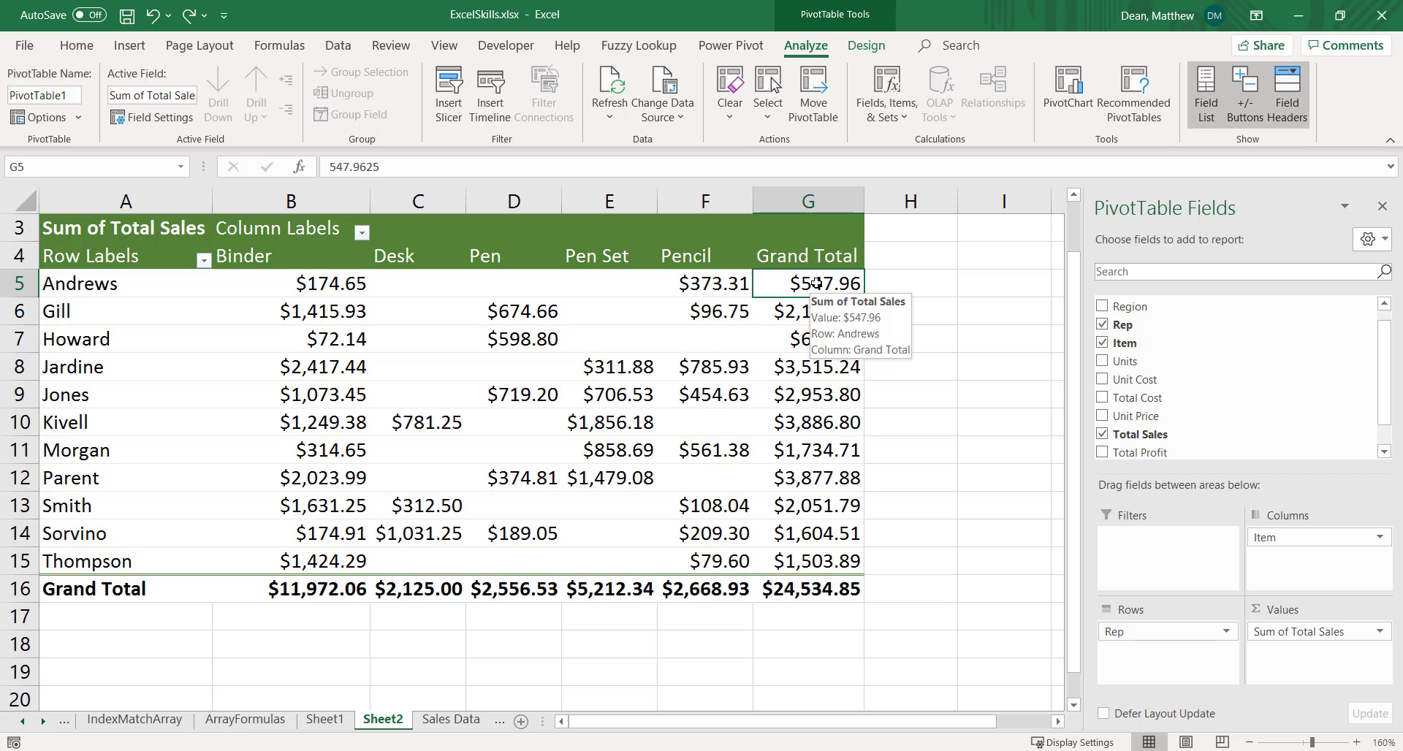
pyautogui.moveTo(816, 283); pyautogui.dragTo(803, 559)
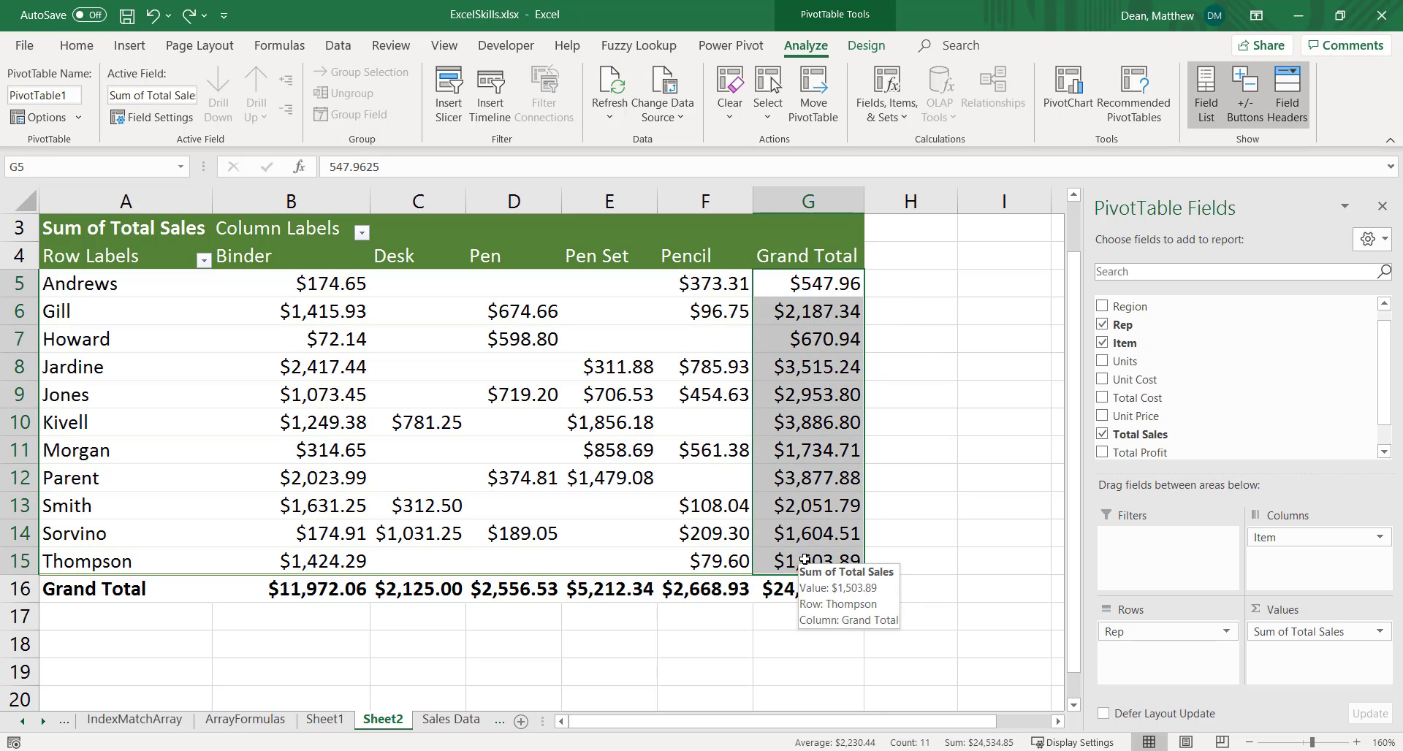
pyautogui.click(824, 287)
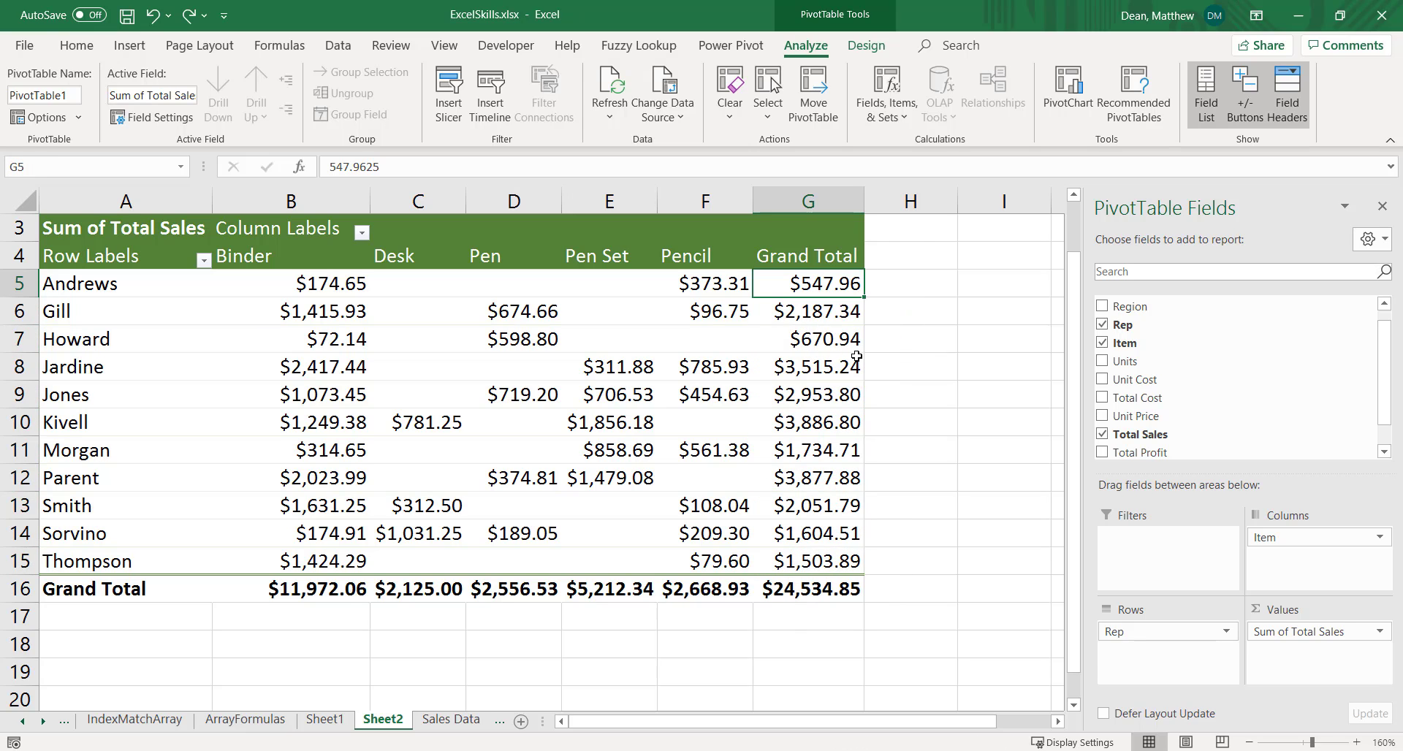
pyautogui.rightClick(800, 289)
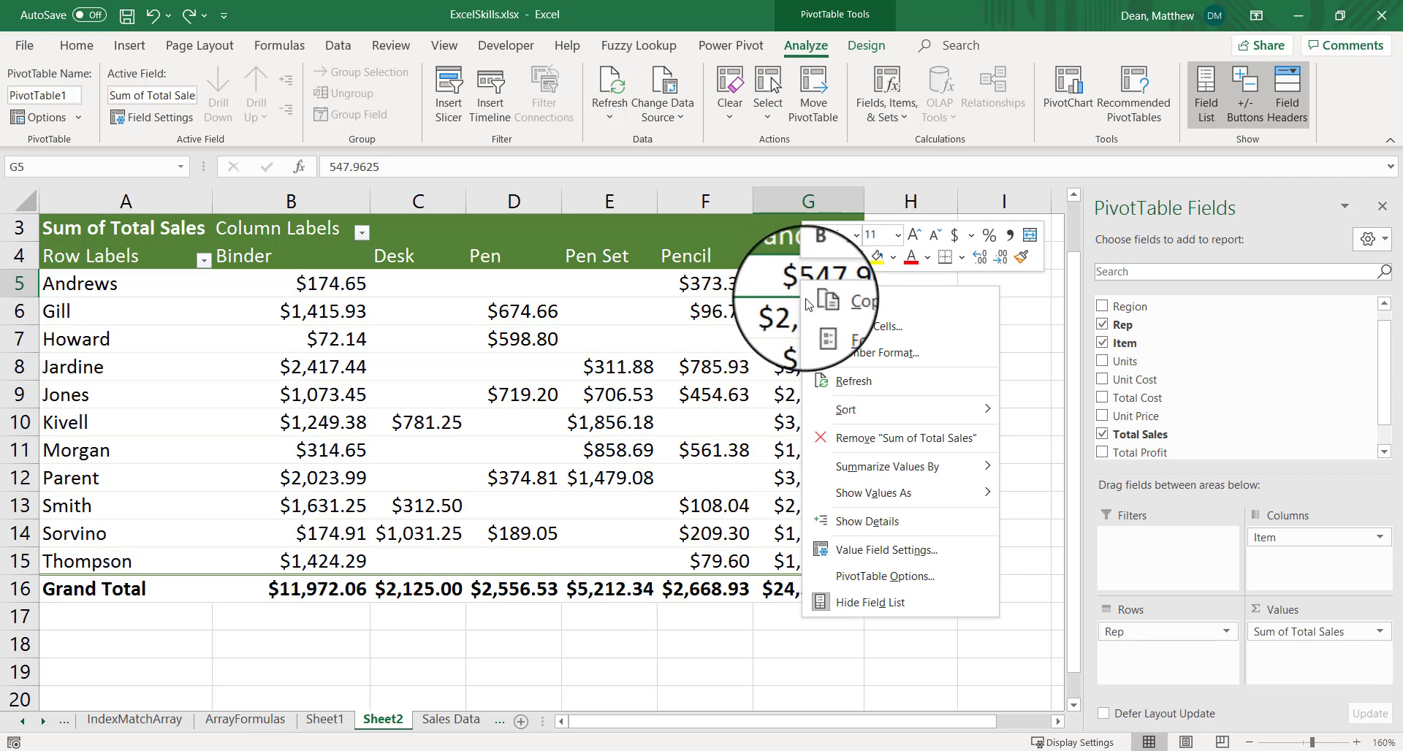
pyautogui.moveTo(905, 408)
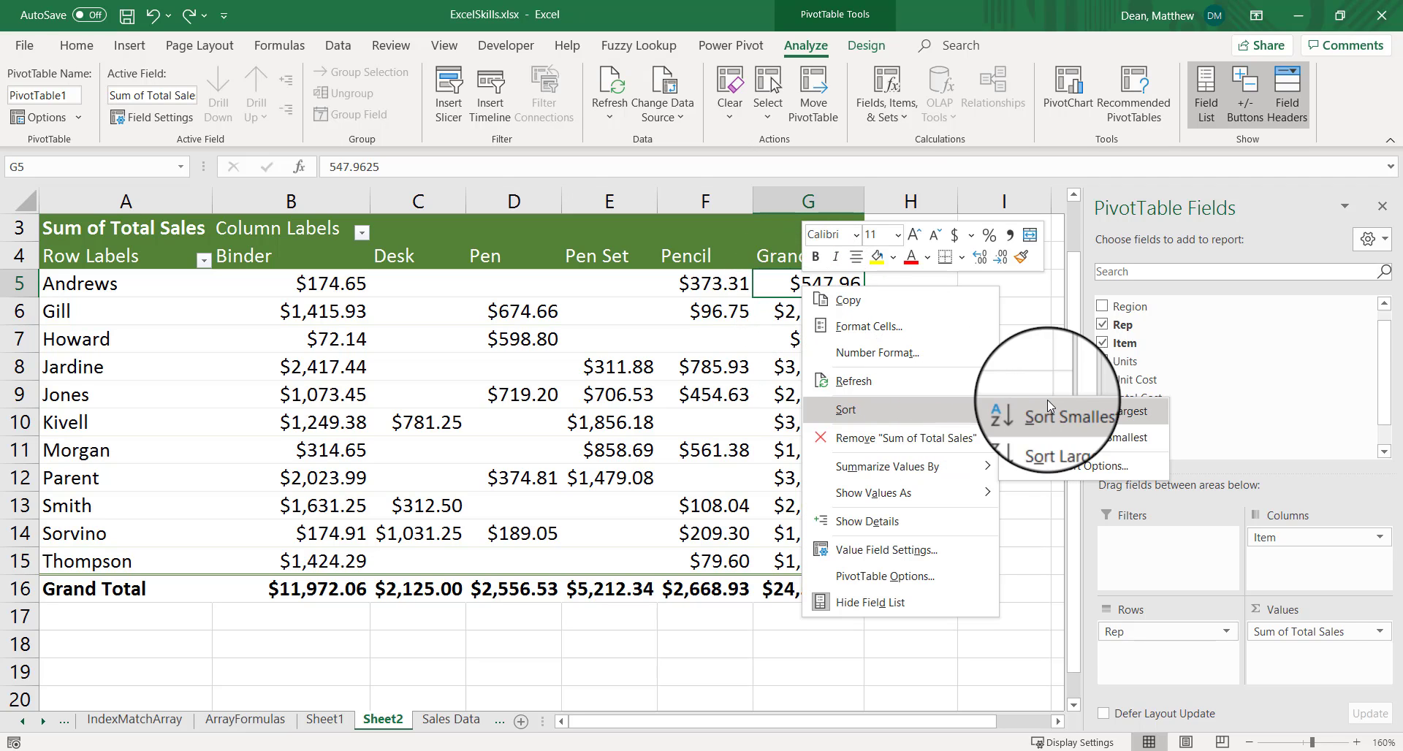
pyautogui.click(1067, 440)
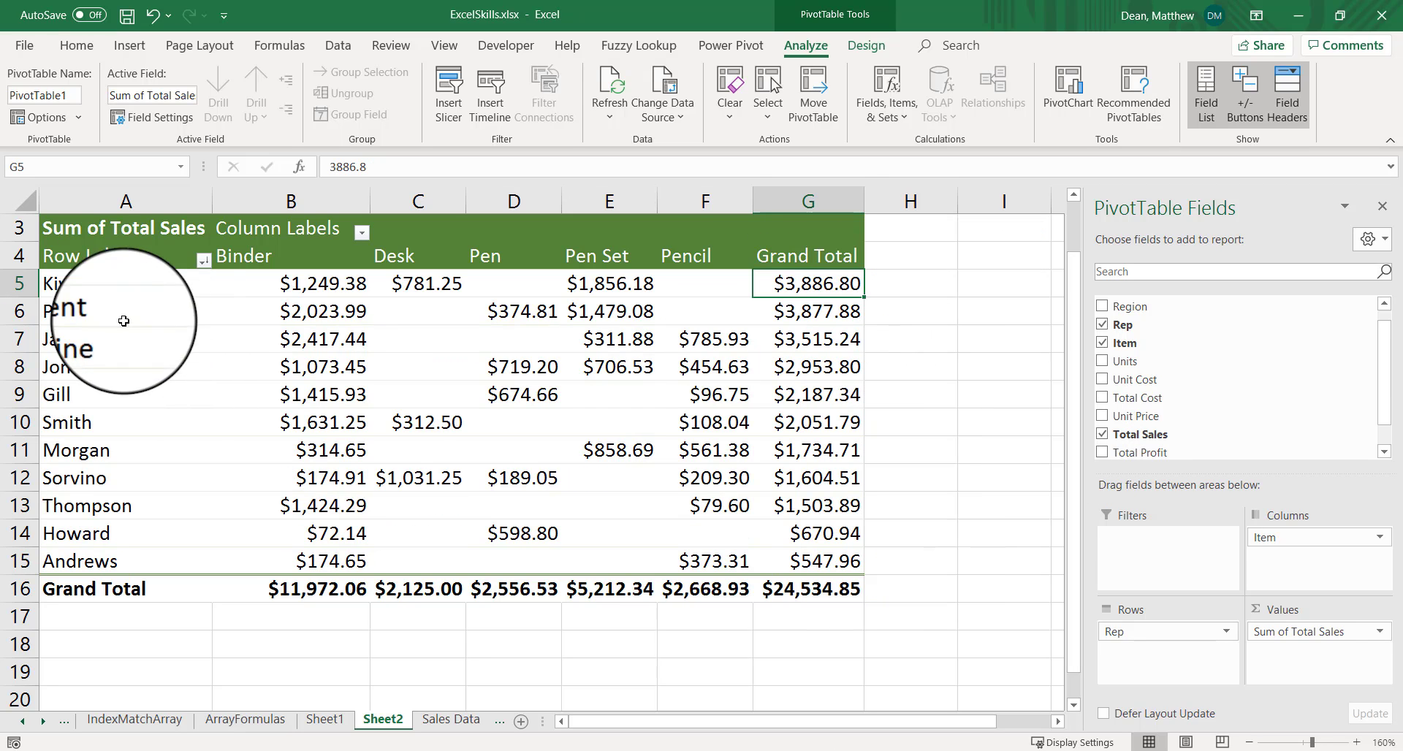
pyautogui.click(155, 301)
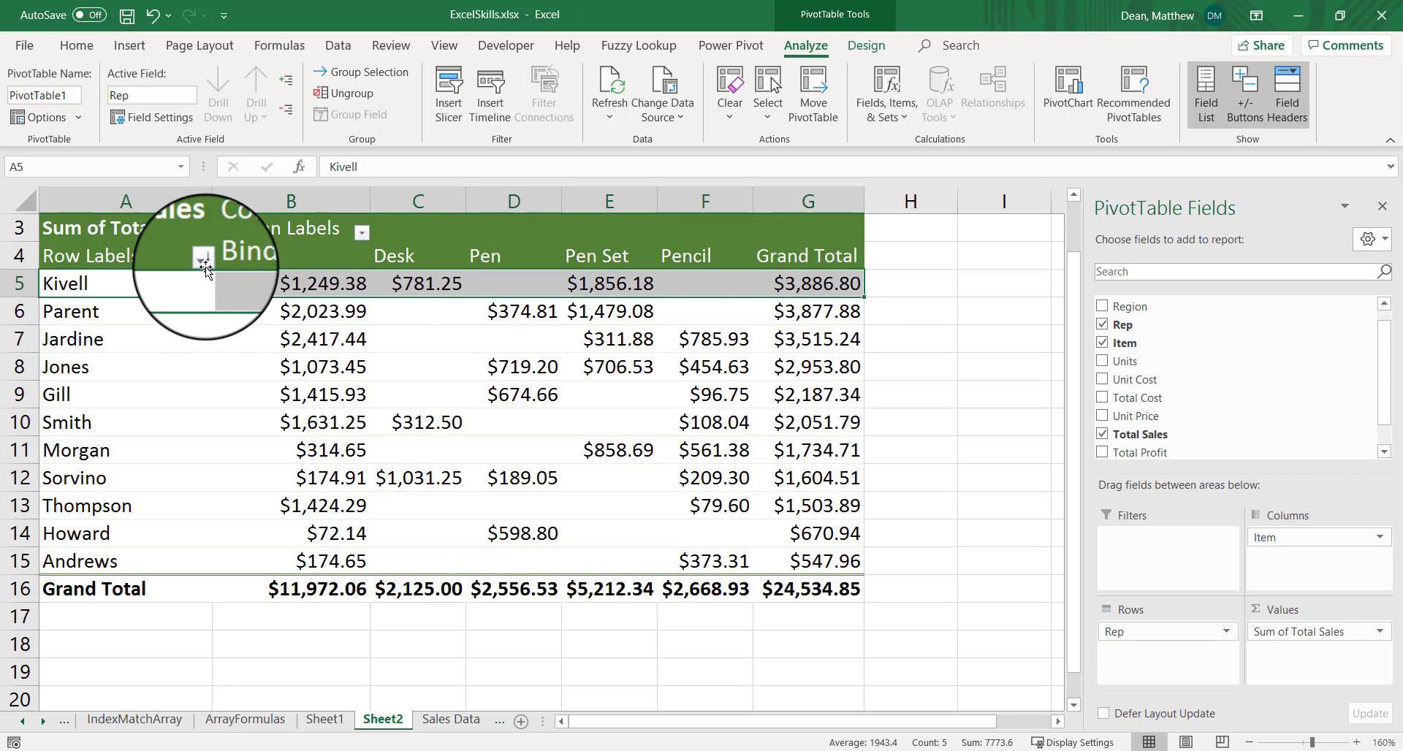
pyautogui.click(840, 283)
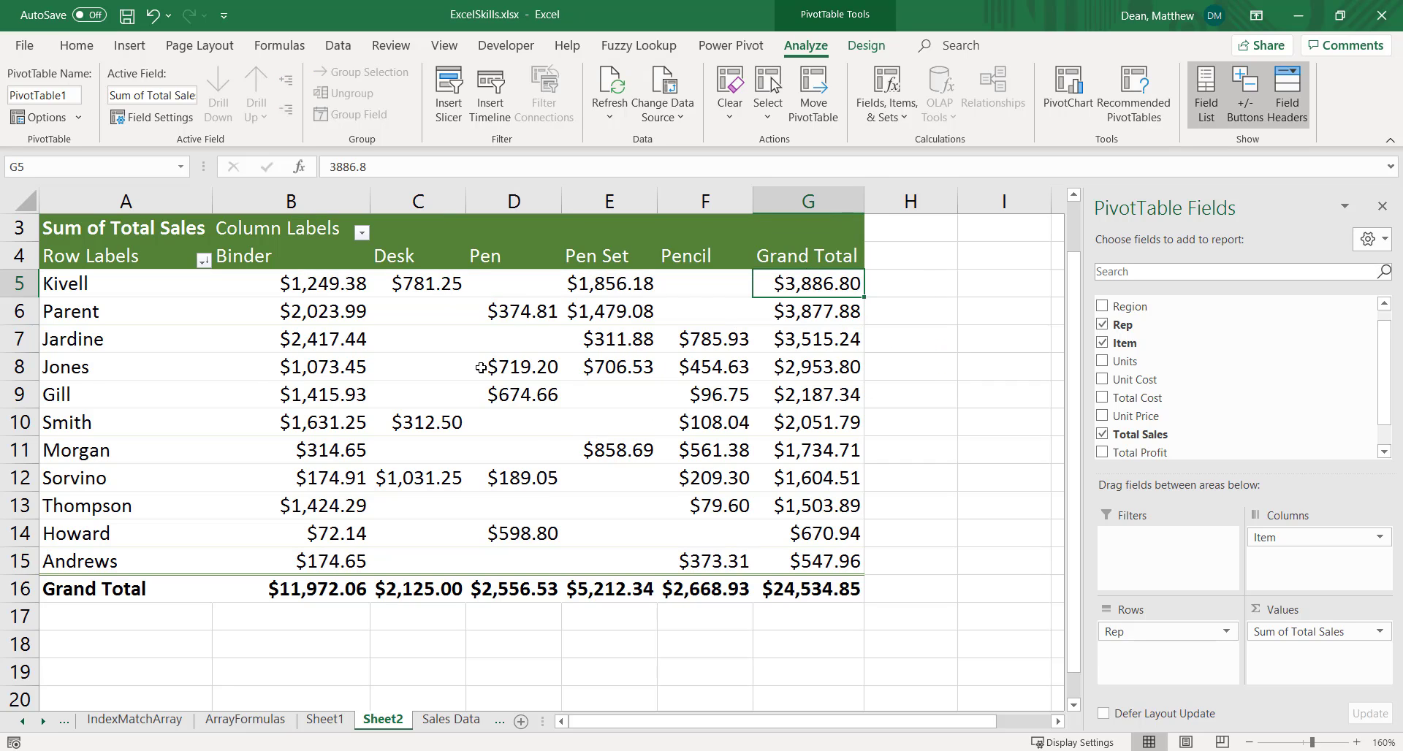
pyautogui.moveTo(480, 368)
pyautogui.moveTo(494, 485)
pyautogui.moveTo(92, 281); pyautogui.dragTo(817, 449)
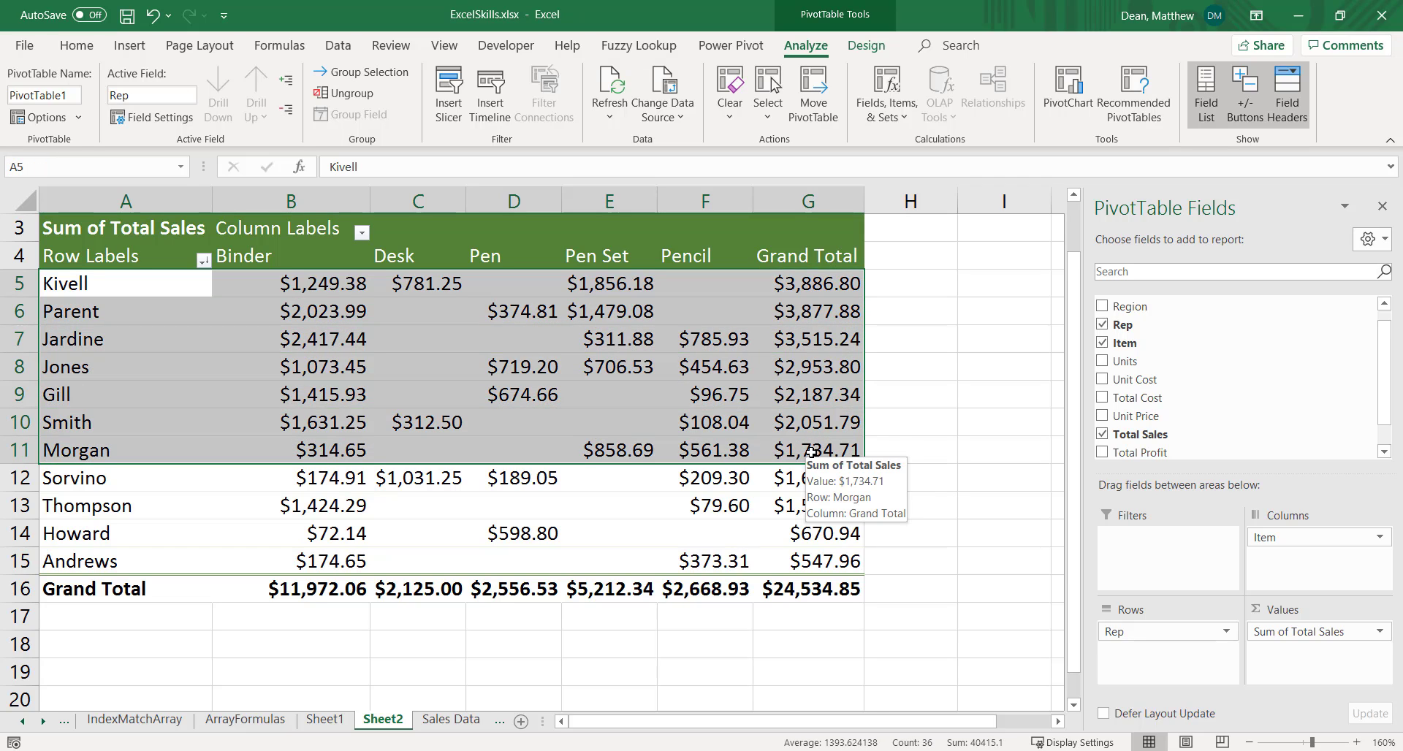
pyautogui.click(788, 285)
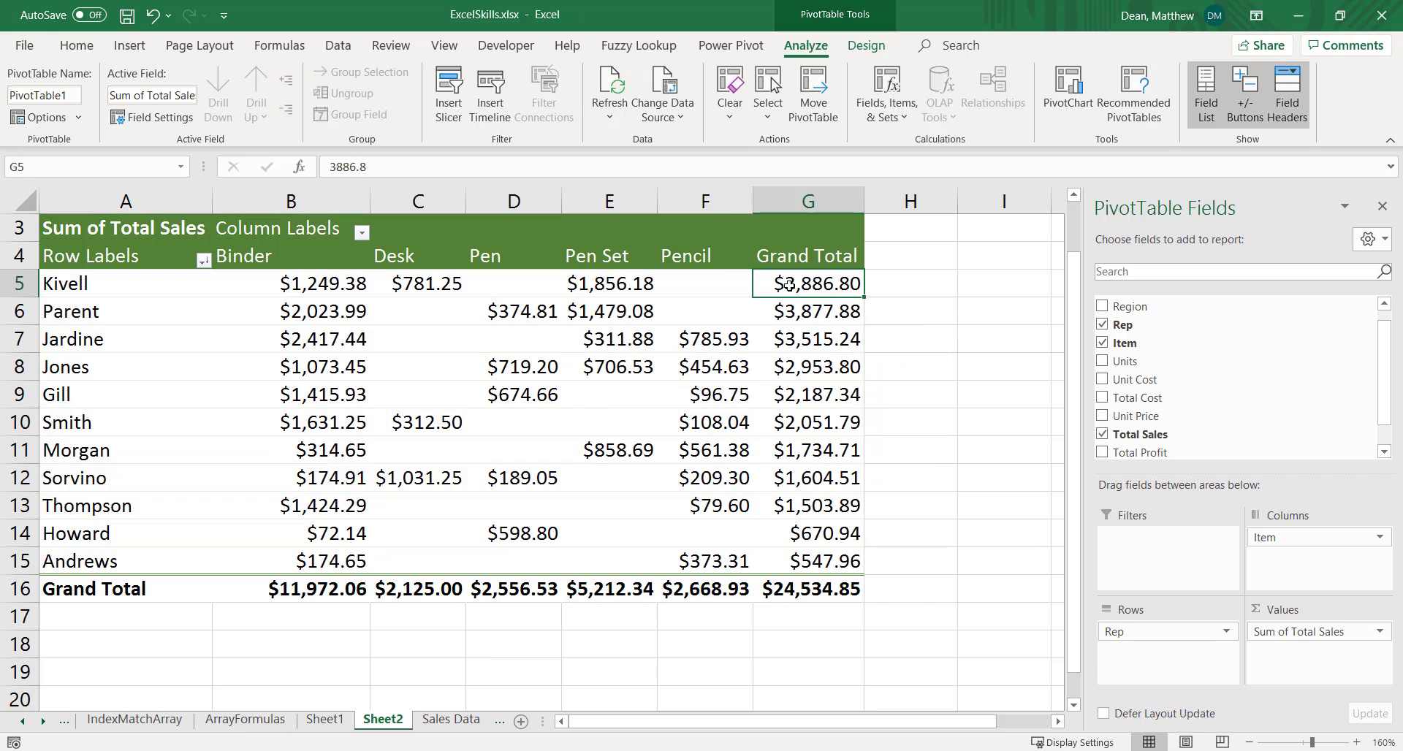
# Filter the row labels to reps whose Sum of Total Sales is greater than or equal to 2000
pyautogui.click(204, 260)
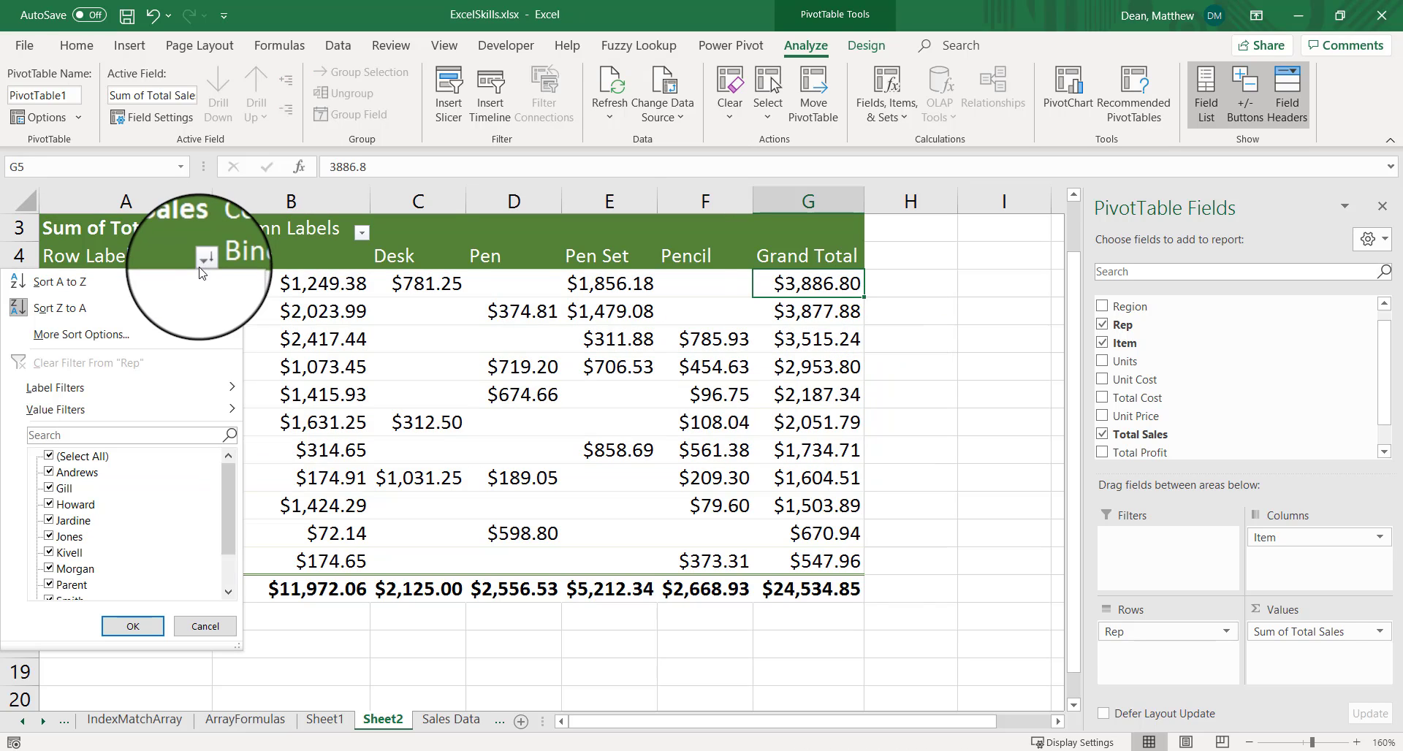
pyautogui.moveTo(193, 410)
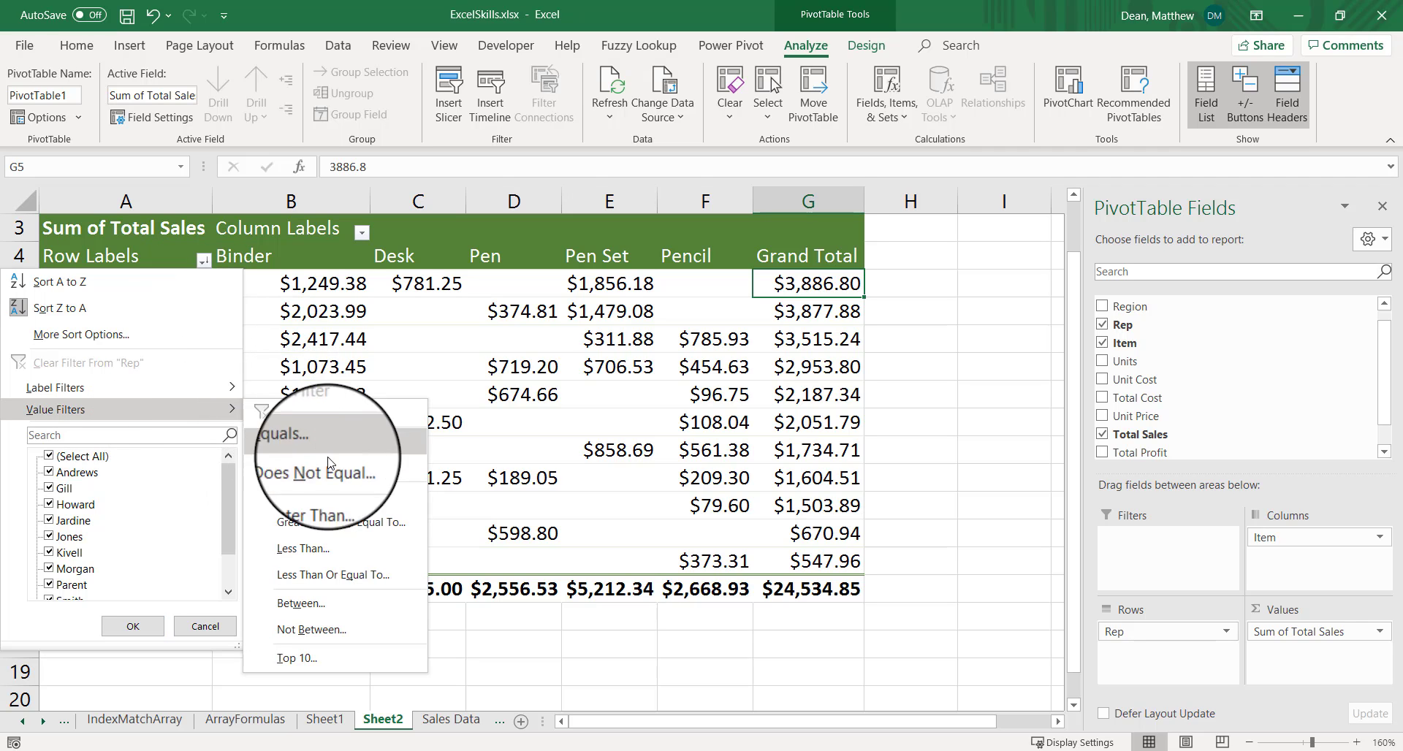
pyautogui.click(340, 519)
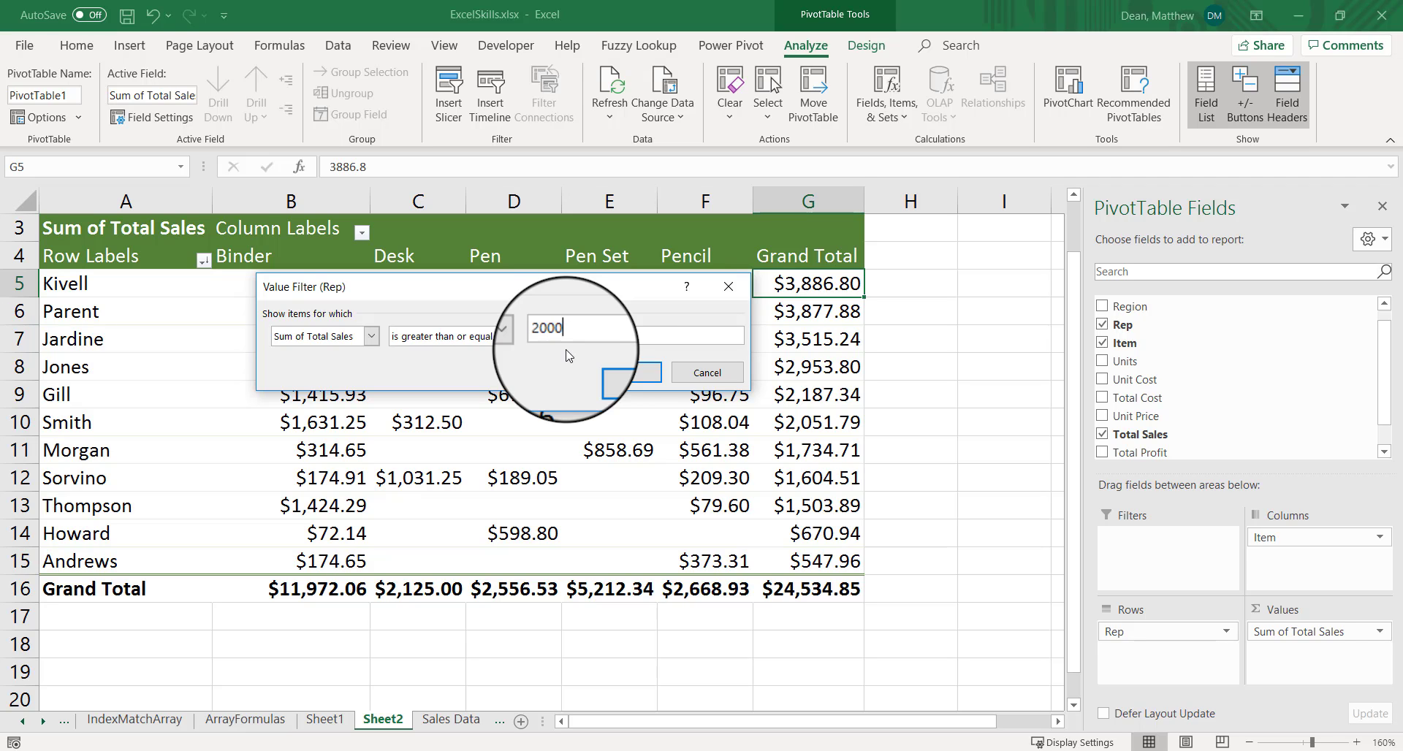
pyautogui.click(632, 373)
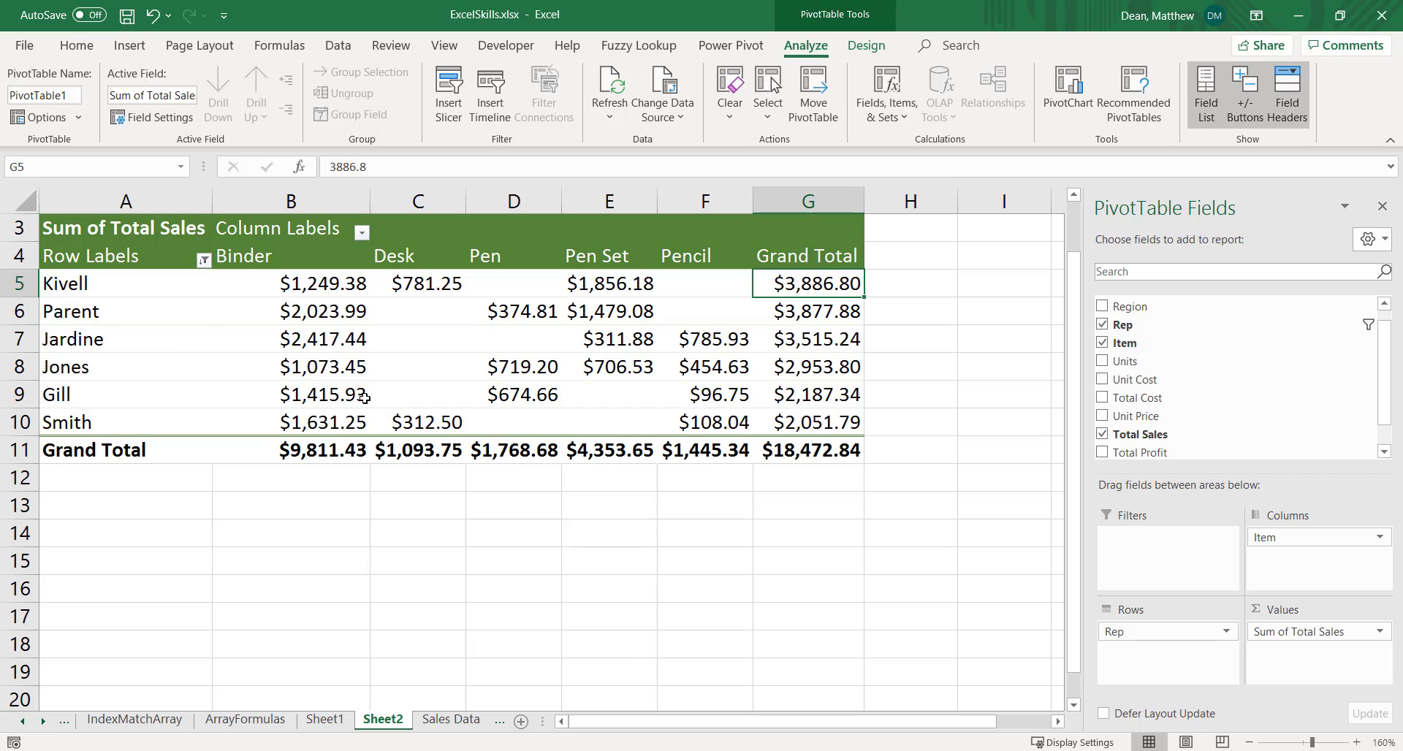
# Clear the value filter from the pivot table's Rep row labels so every rep is included
pyautogui.click(204, 260)
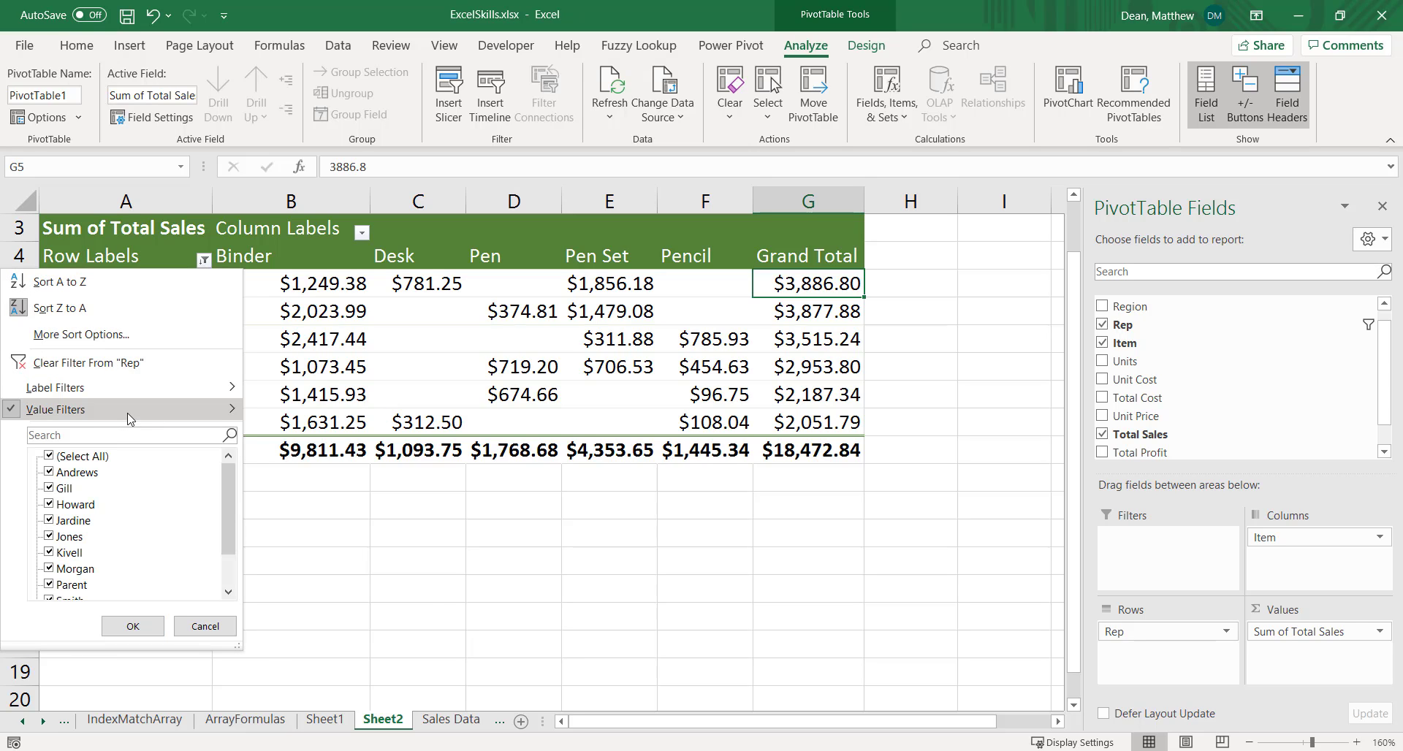
pyautogui.moveTo(128, 418)
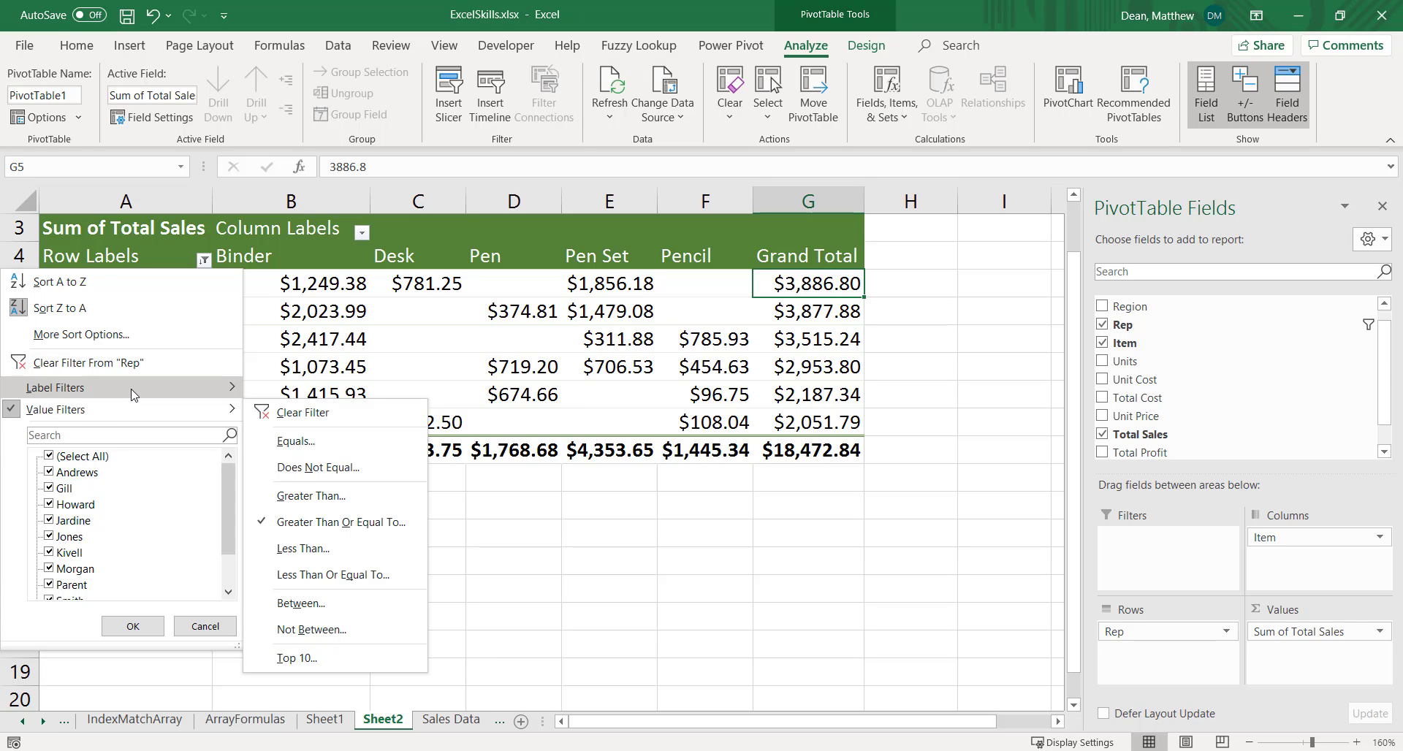
pyautogui.moveTo(133, 394)
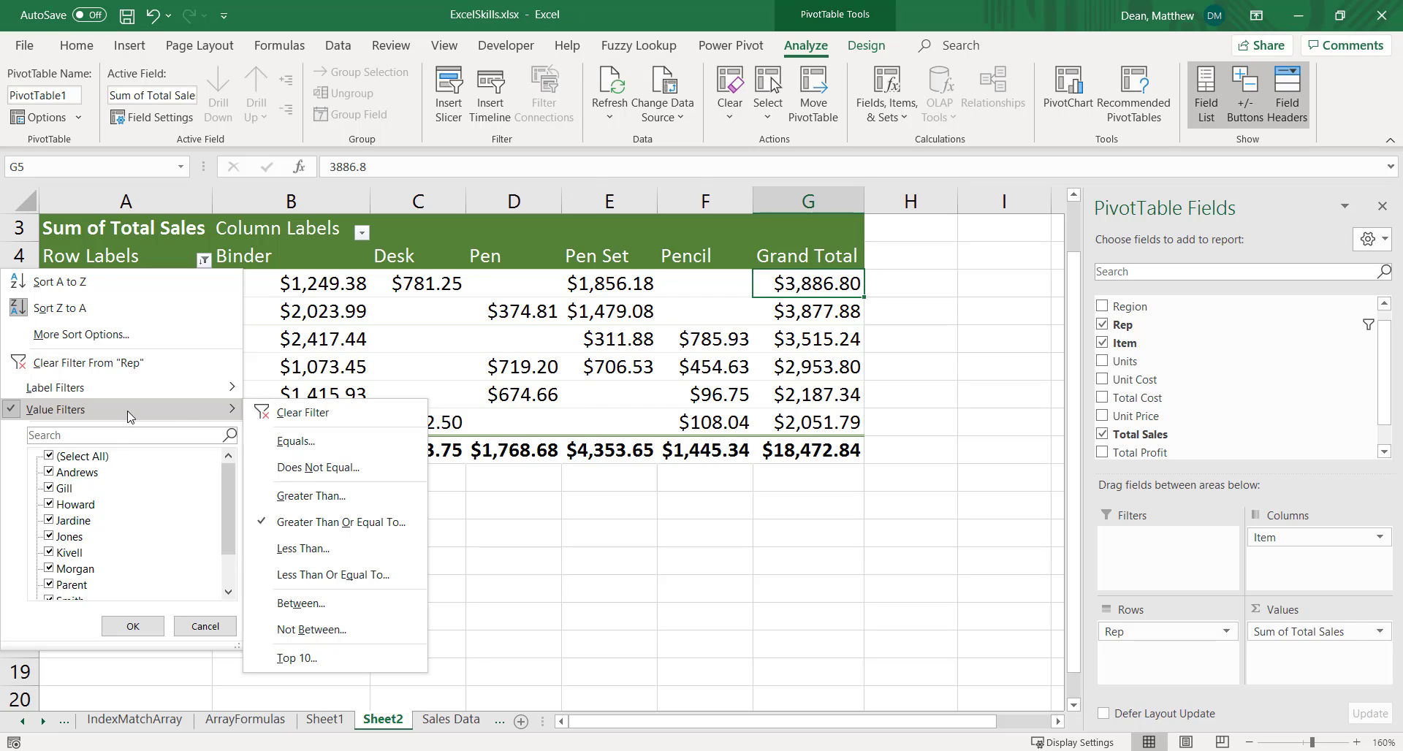
pyautogui.click(290, 414)
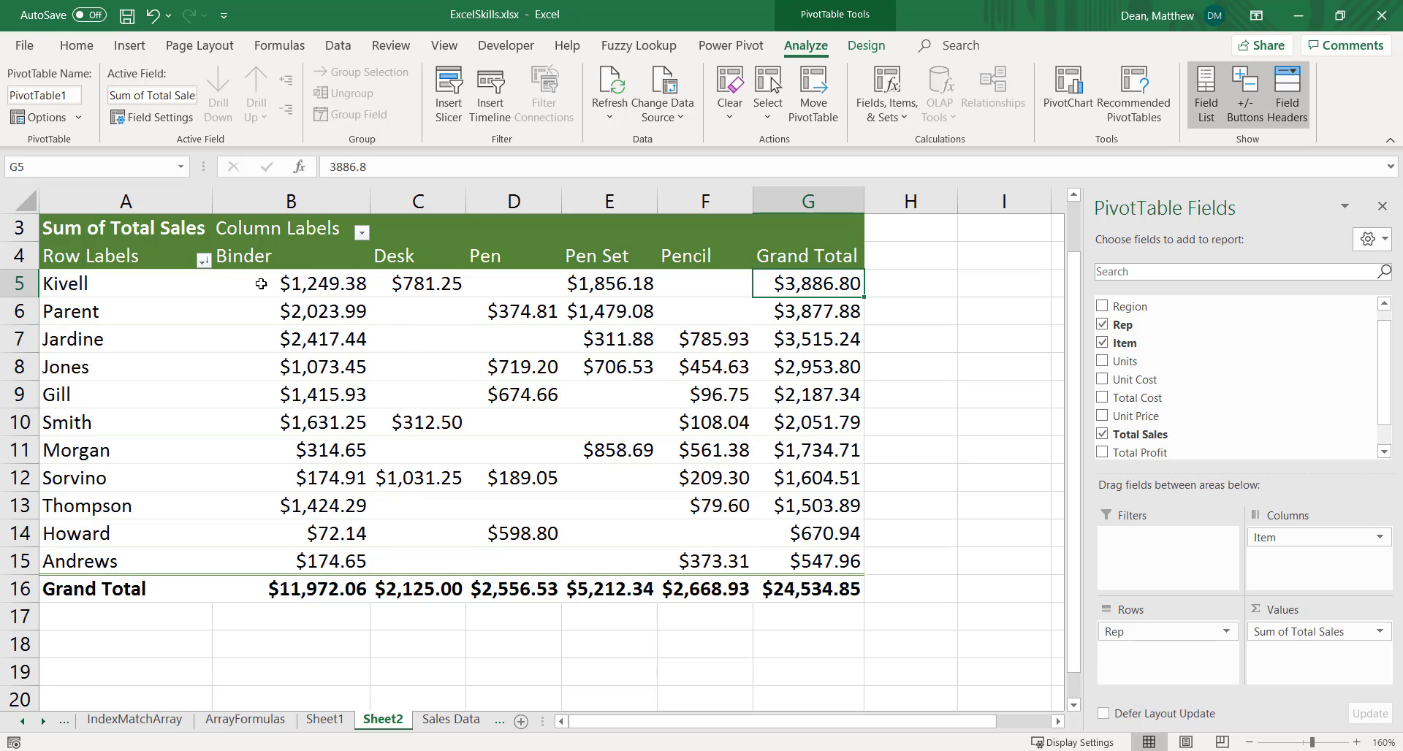
# Sort the pivot table's Rep row labels in reverse alphabetical order, Z to A
pyautogui.click(204, 262)
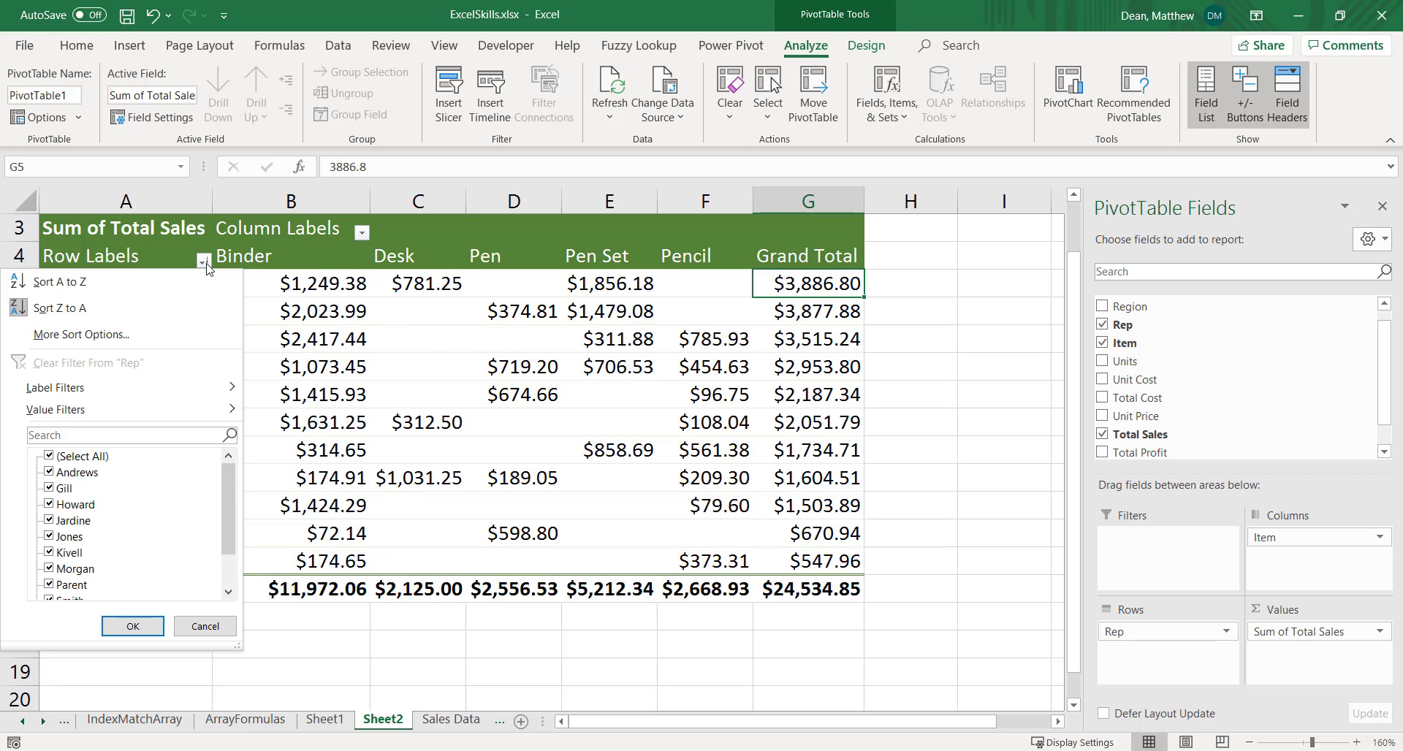
pyautogui.click(81, 313)
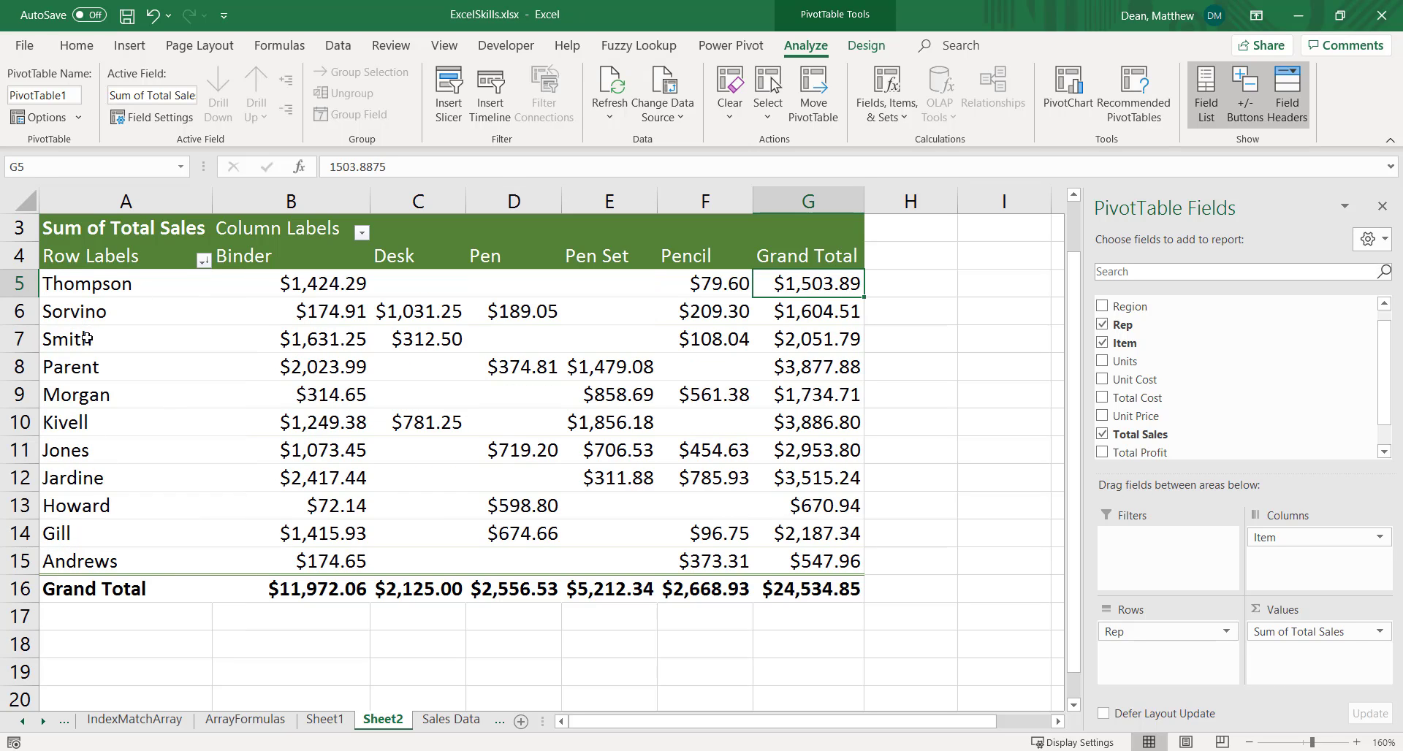
pyautogui.click(204, 260)
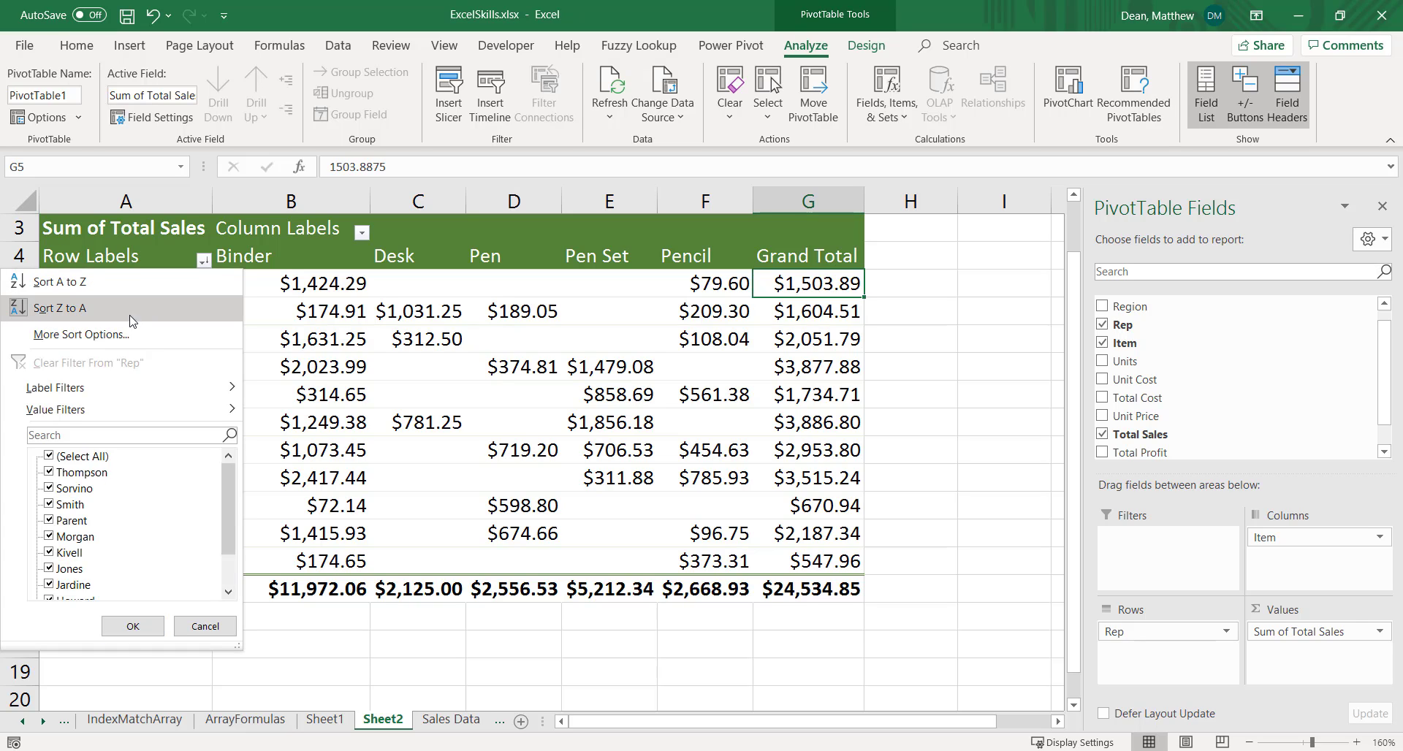
pyautogui.click(110, 314)
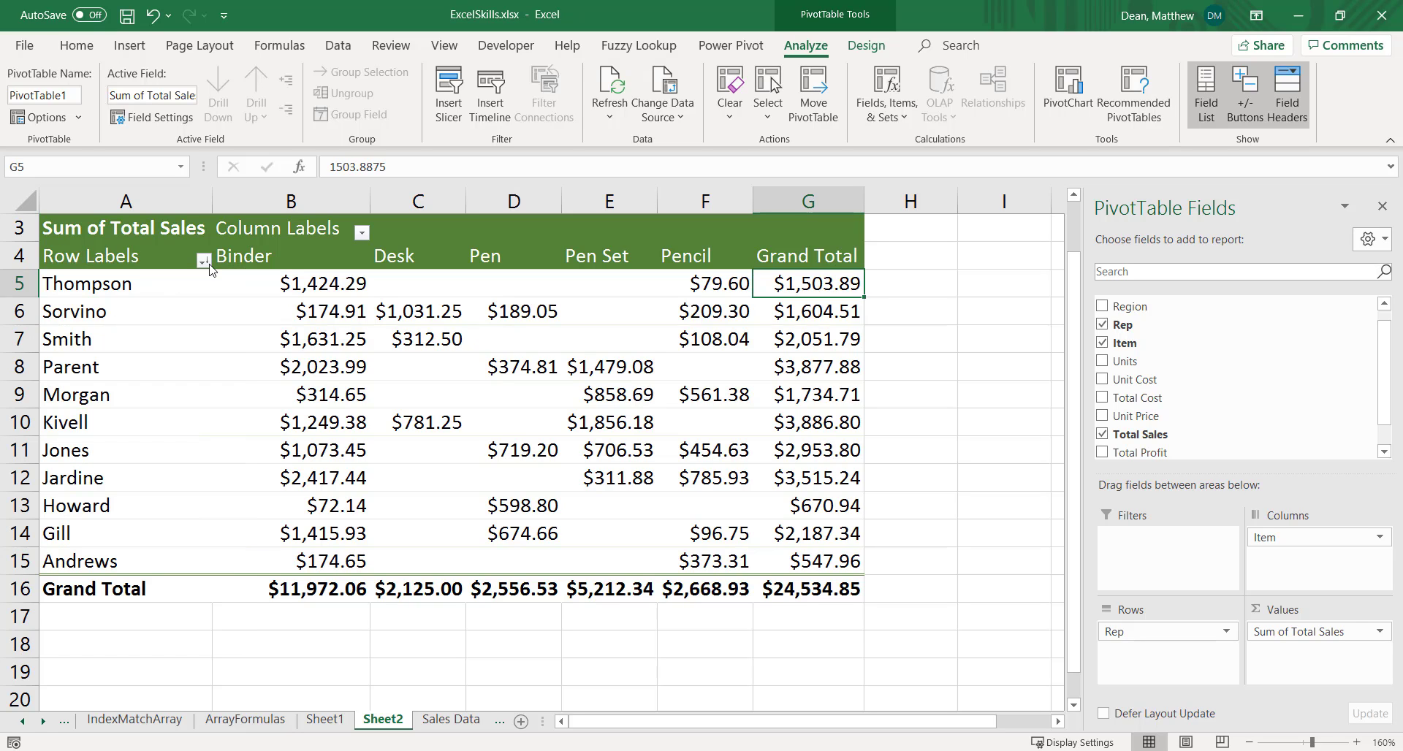
pyautogui.click(203, 260)
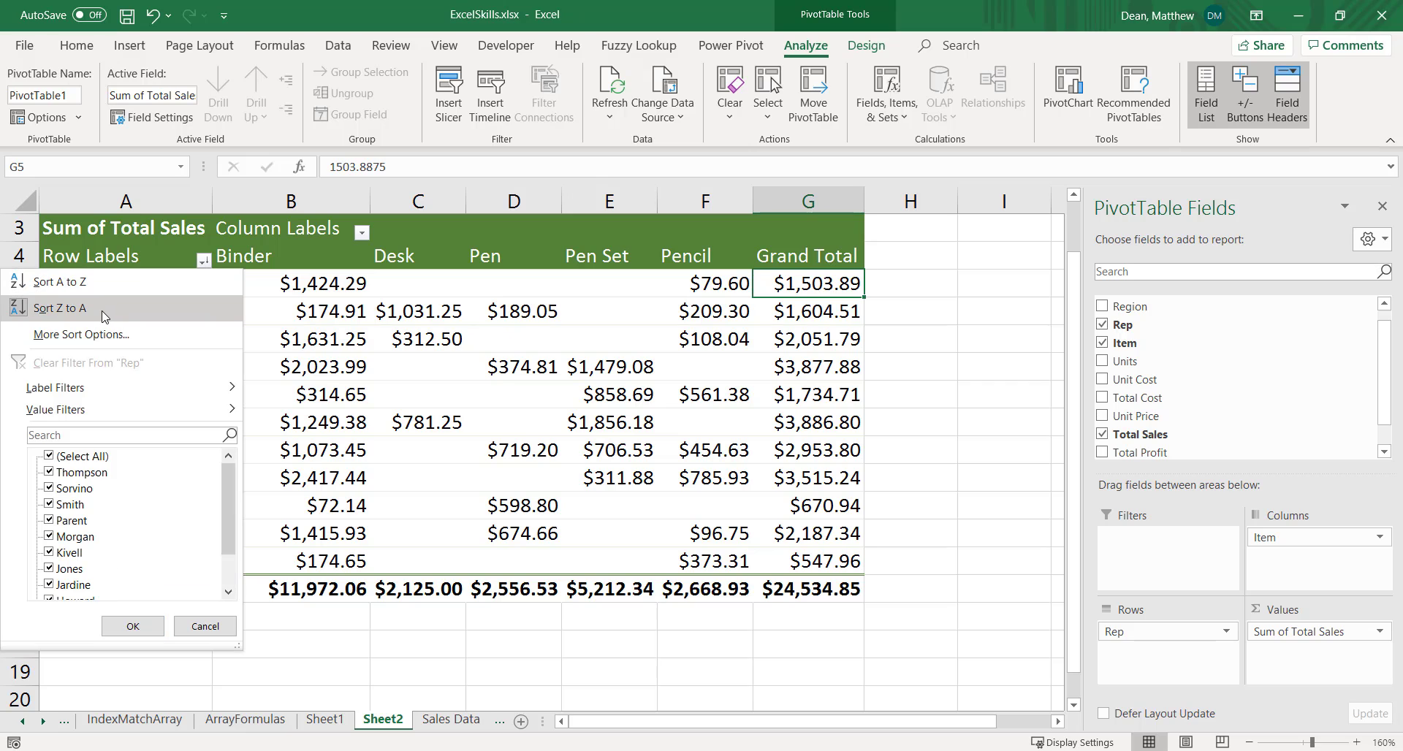
pyautogui.click(797, 284)
# Sort the reps by their Grand Total values from largest to smallest
pyautogui.rightClick(797, 284)
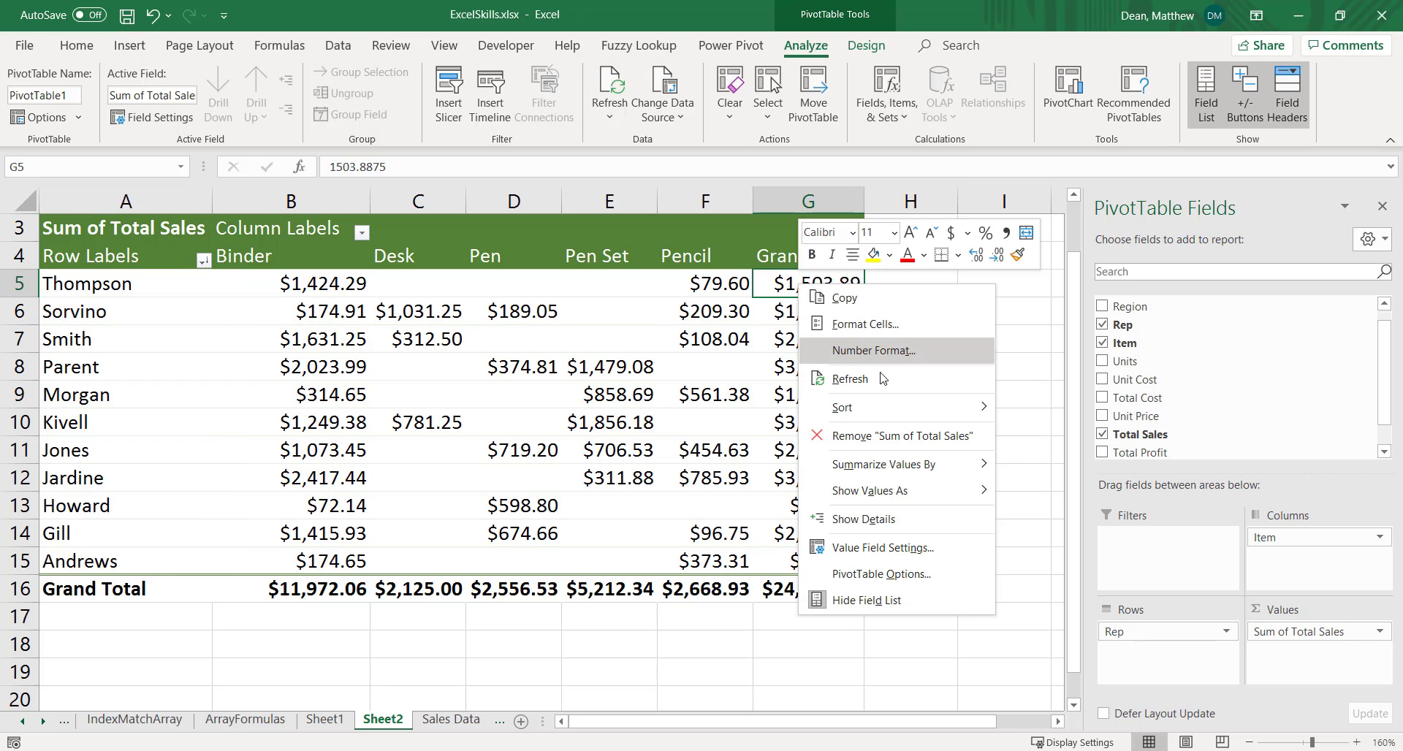
pyautogui.moveTo(887, 407)
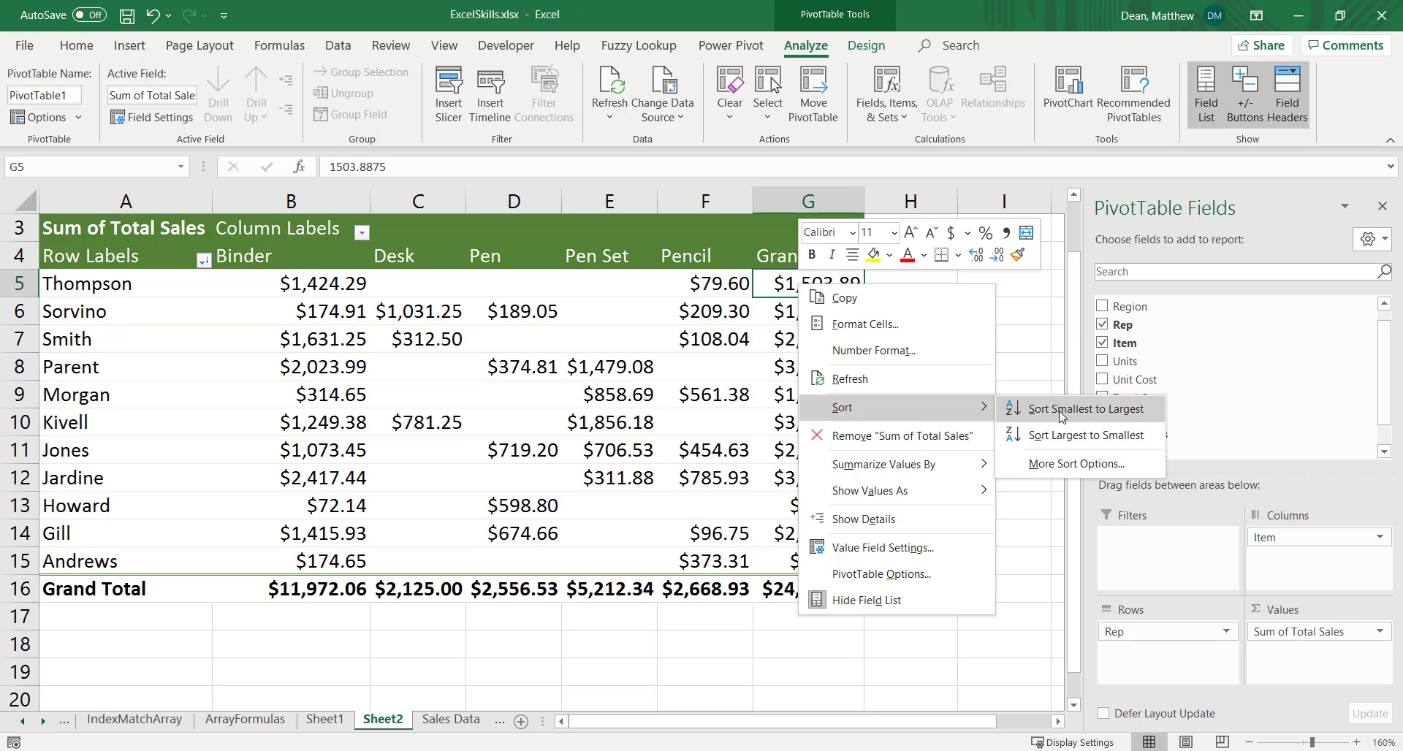
pyautogui.click(1061, 433)
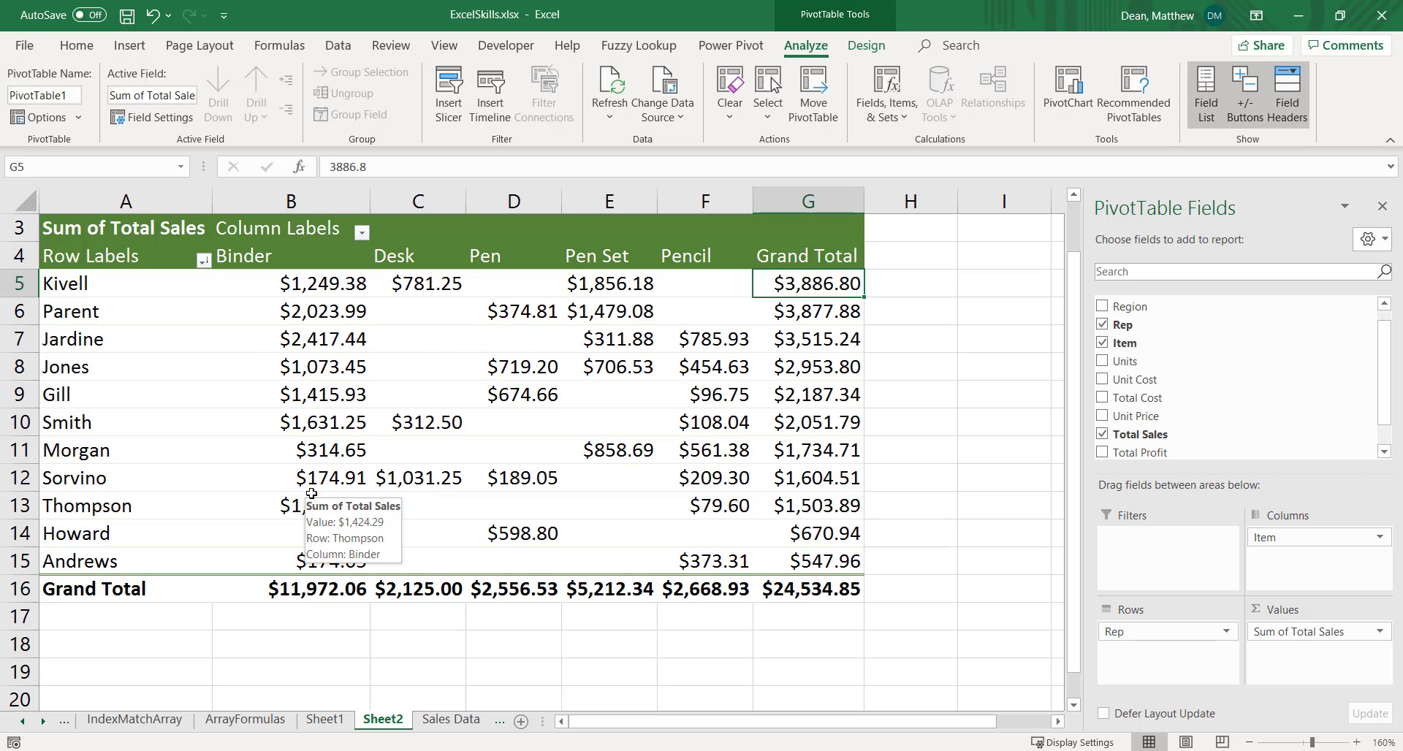
pyautogui.moveTo(437, 426)
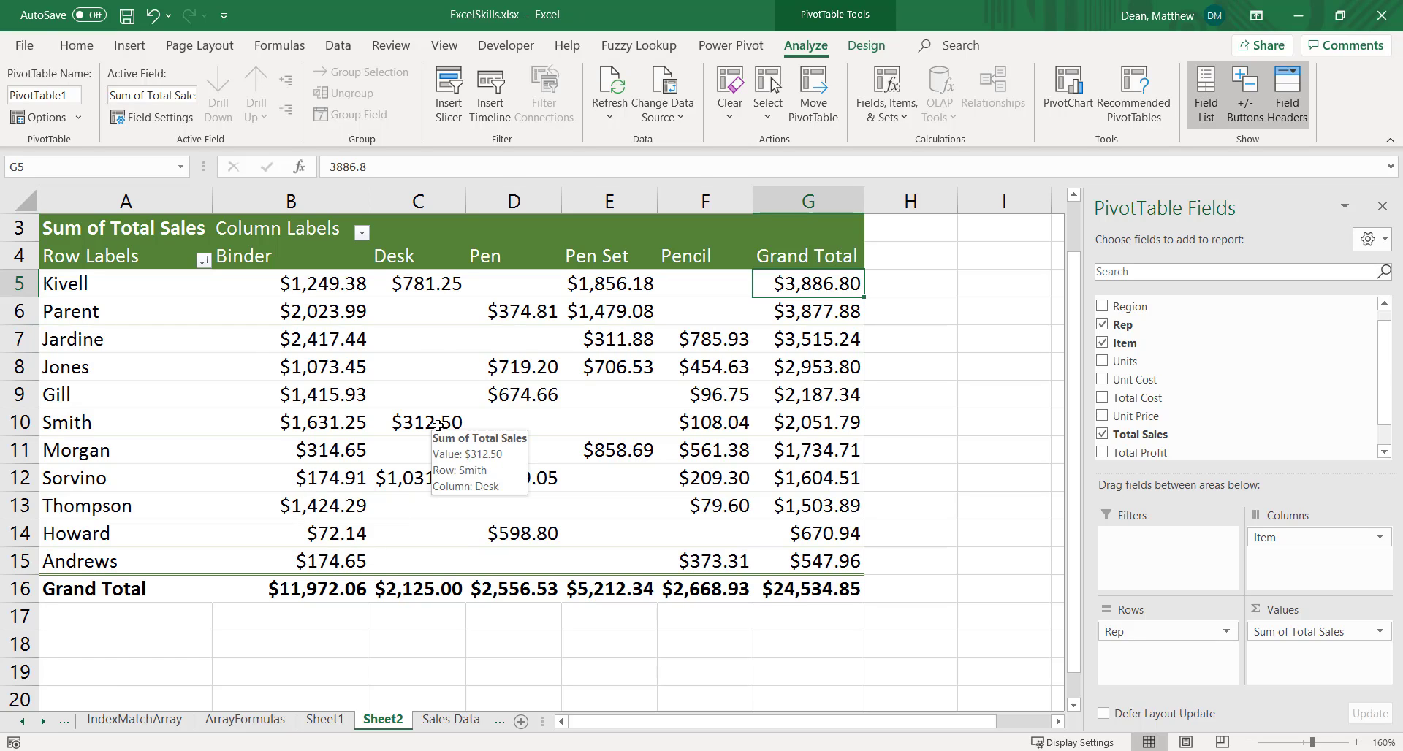